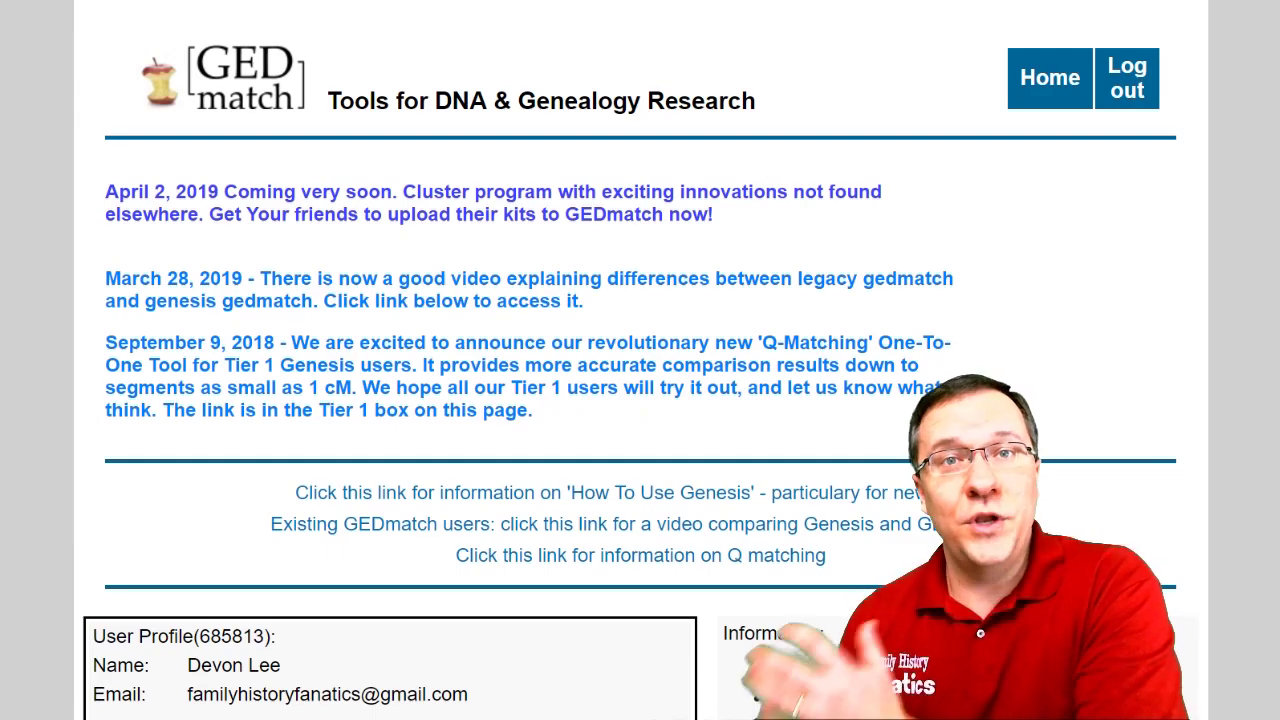
# Highlight DNA Applications and the resource list, then open the first kit's One-To-Many comparison result.
pyautogui.scroll(-7, 640, 400)
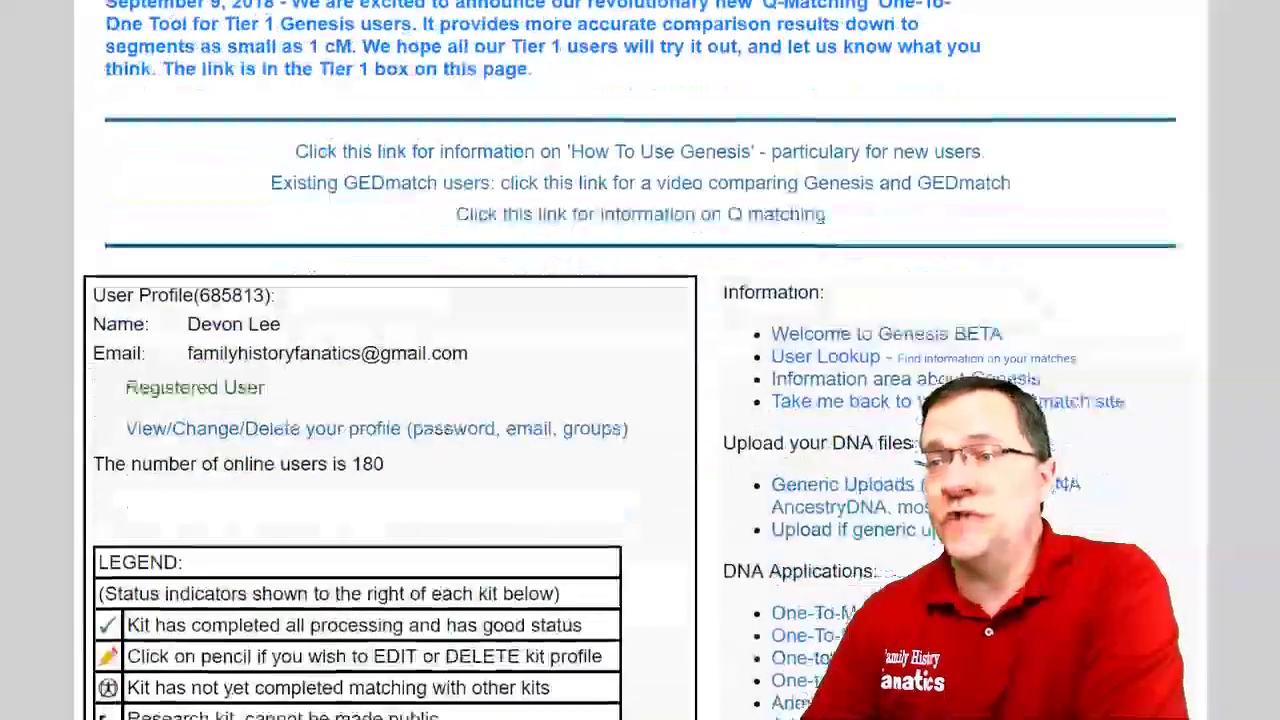
pyautogui.moveTo(723, 230); pyautogui.dragTo(878, 230)
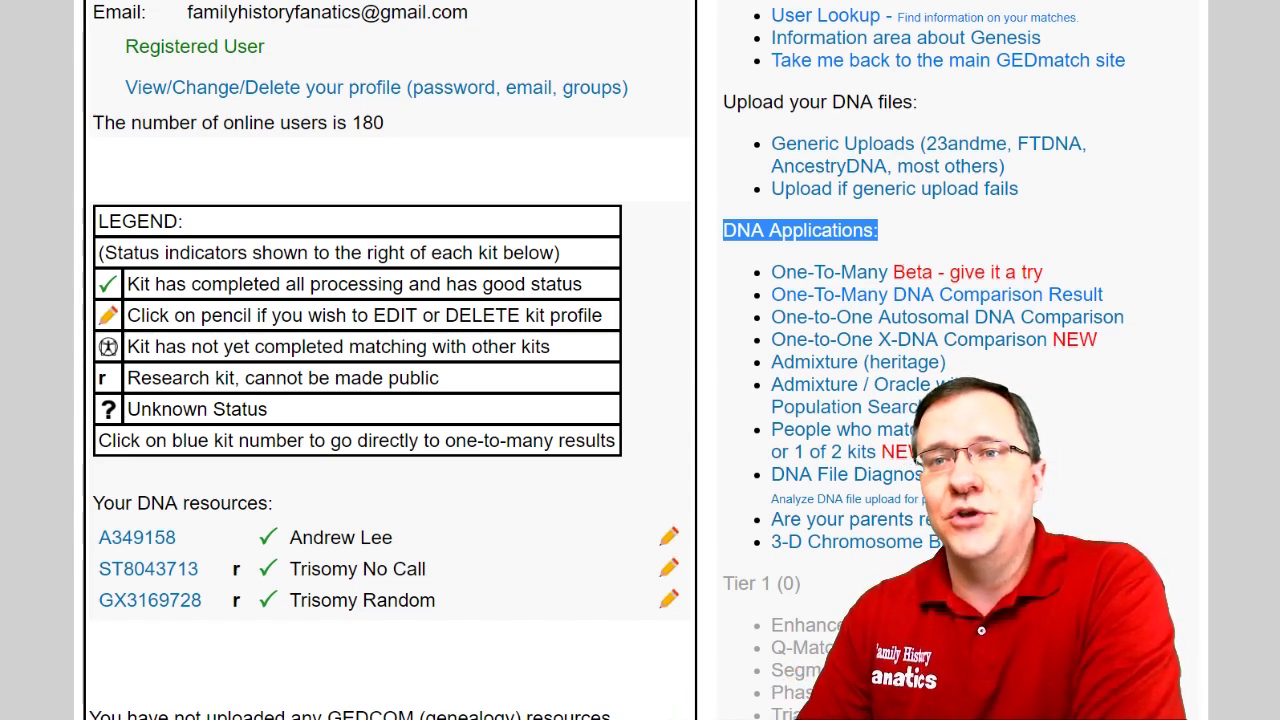
pyautogui.moveTo(102, 503); pyautogui.dragTo(272, 503)
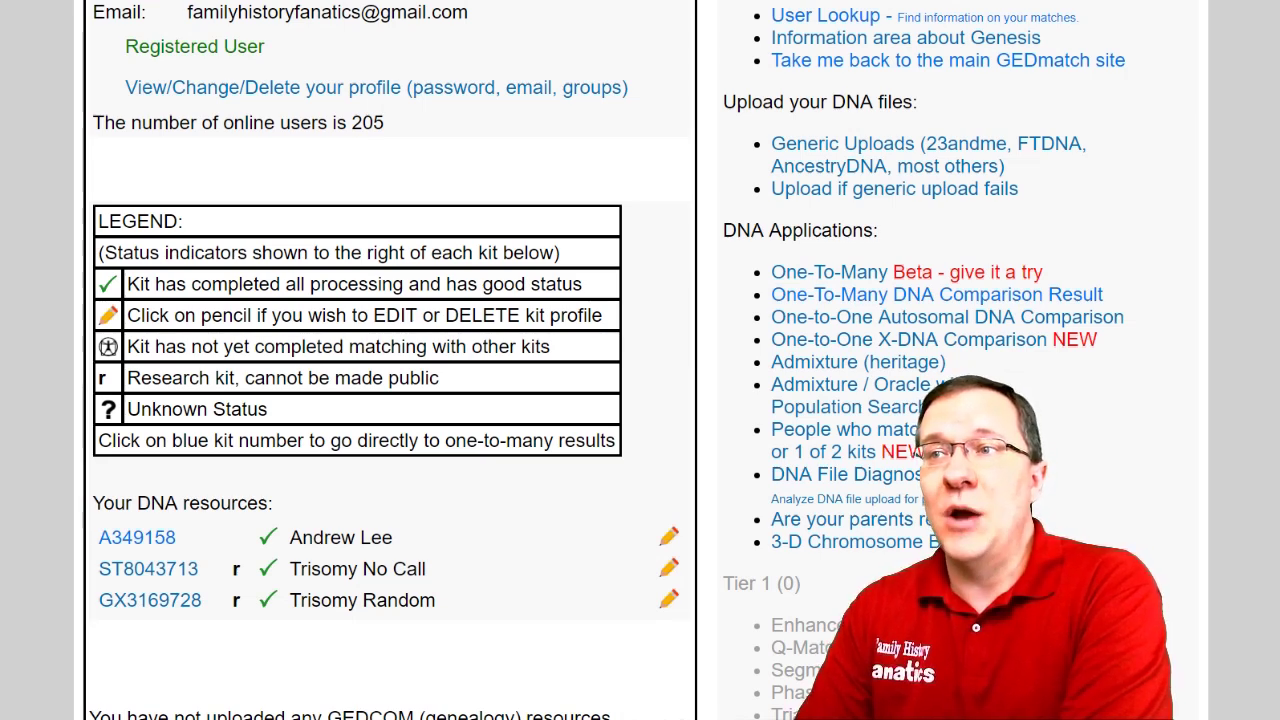
pyautogui.moveTo(1103, 294); pyautogui.dragTo(771, 294)
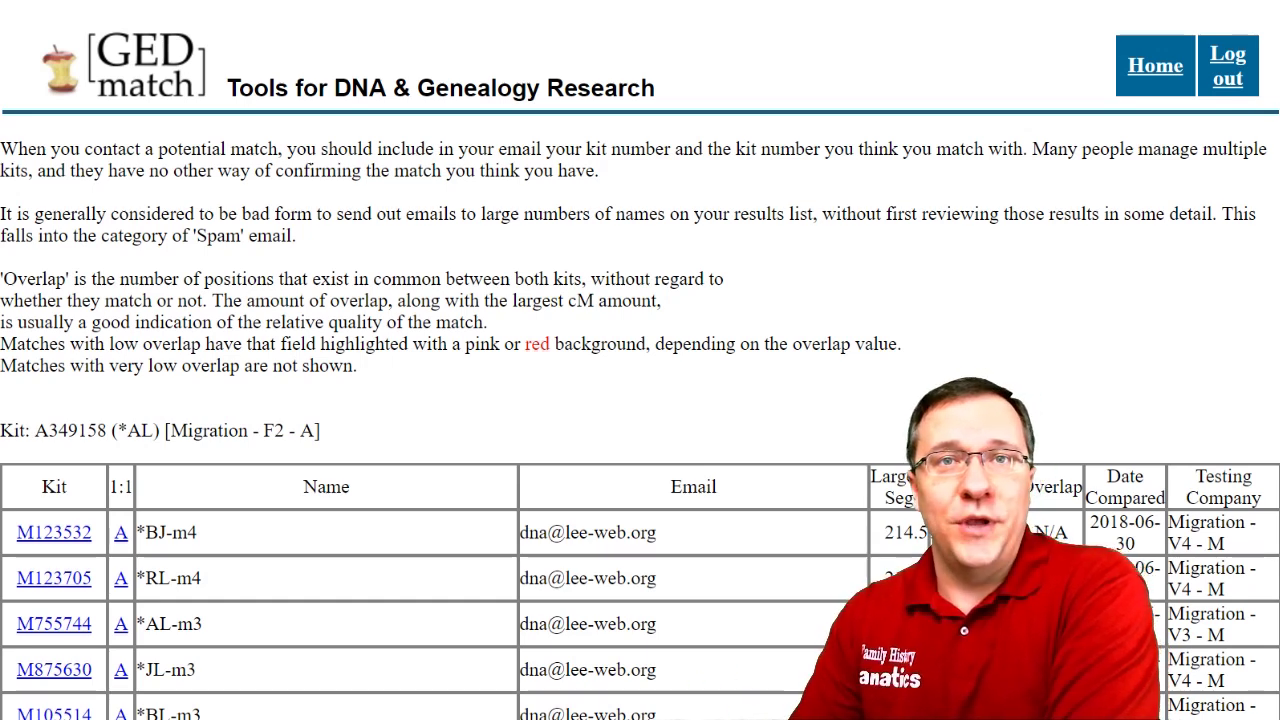
# Scroll down to the match table and mark its Kit column heading.
pyautogui.scroll(-1, 640, 400)
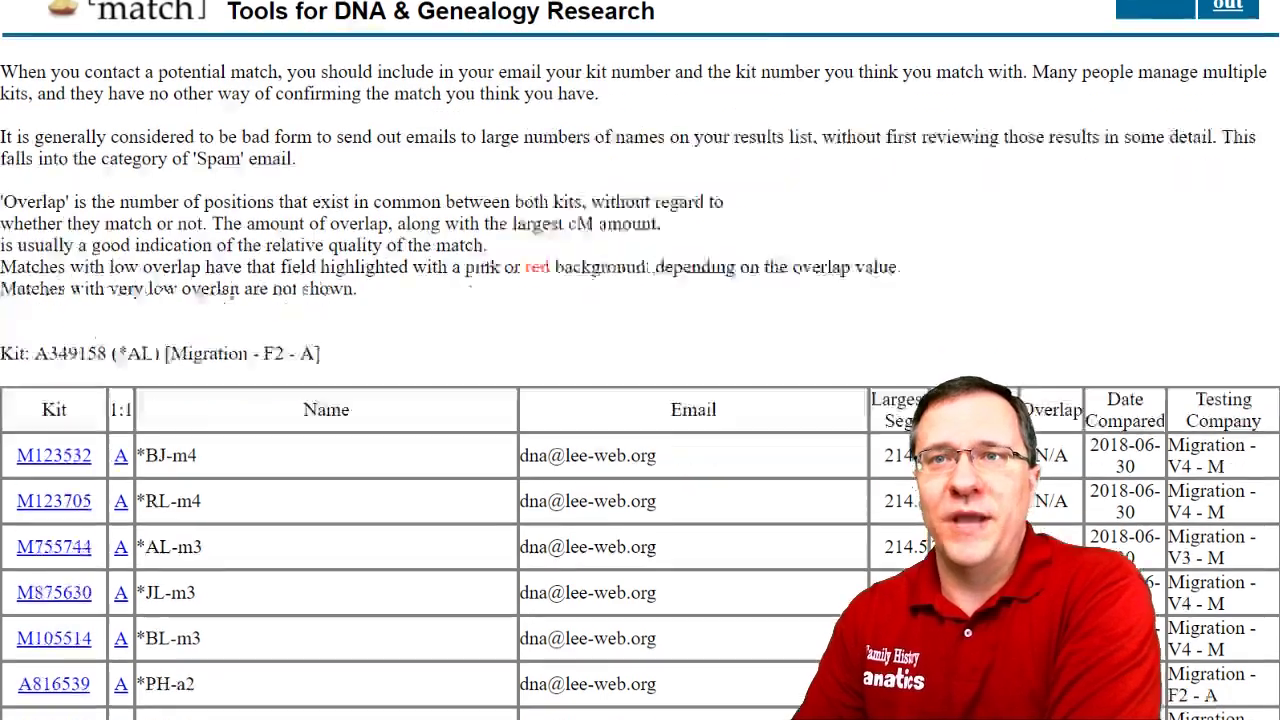
pyautogui.scroll(-5, 640, 400)
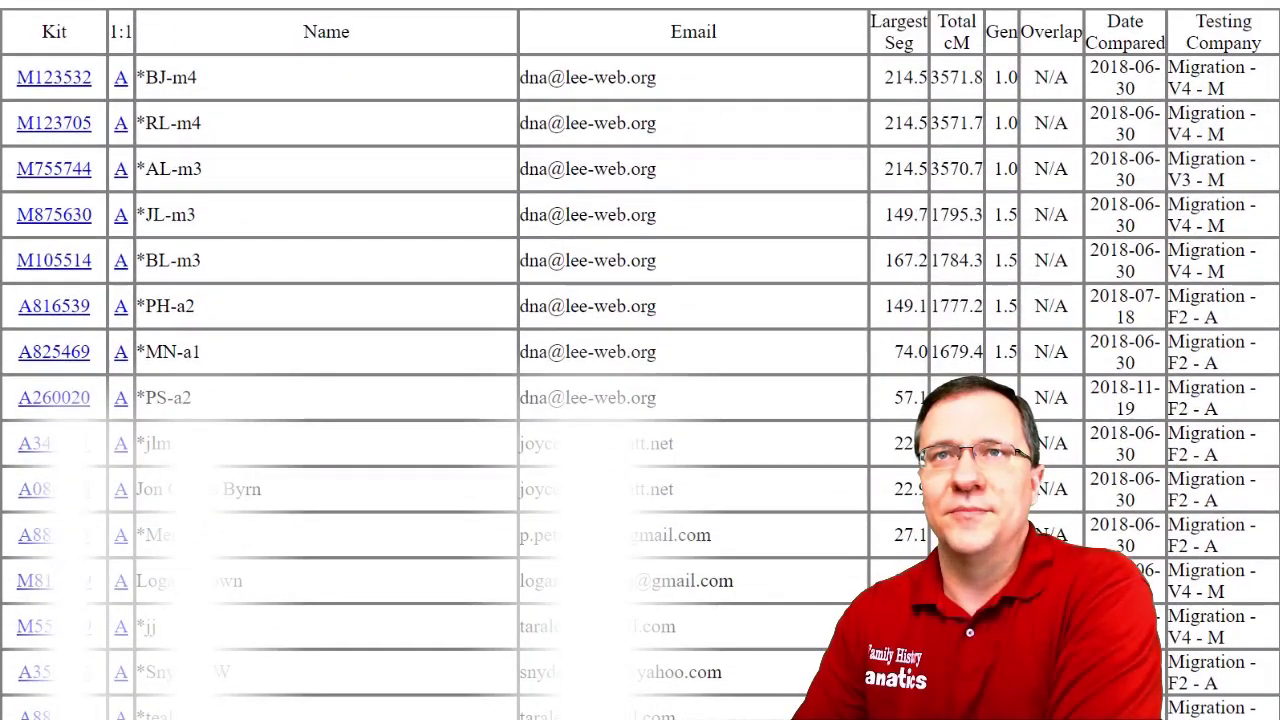
pyautogui.doubleClick(54, 31)
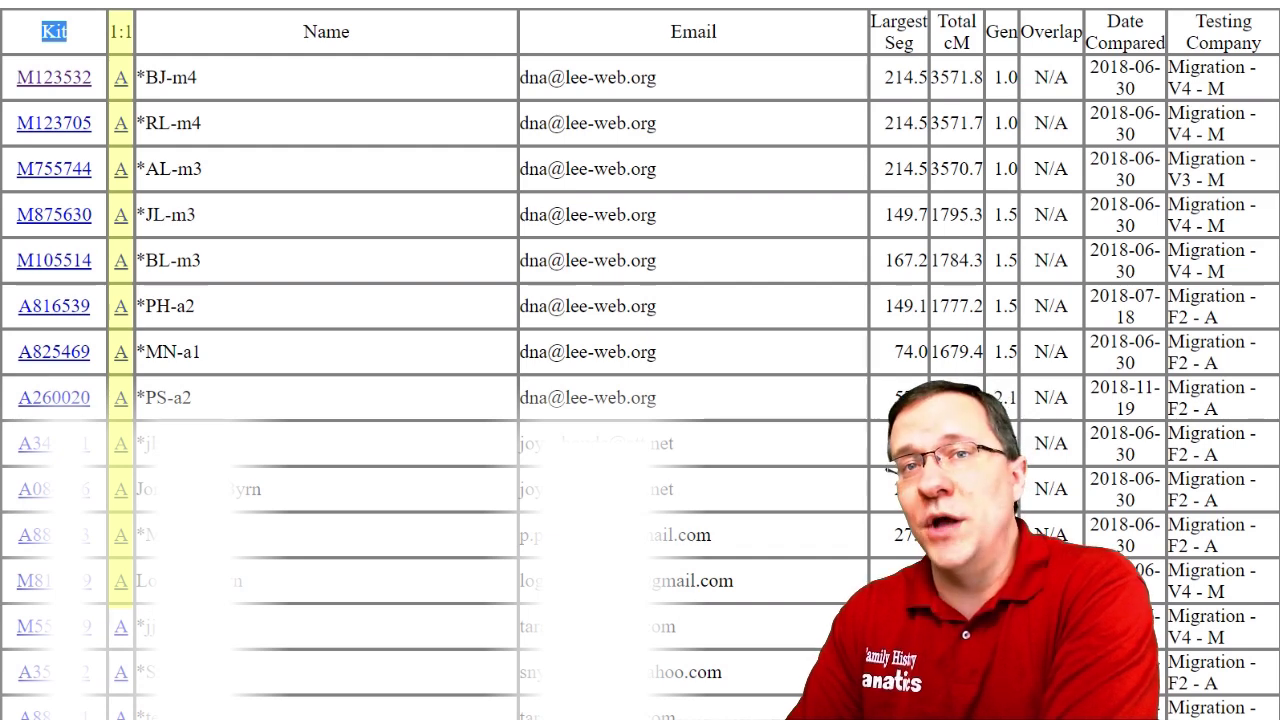
# Highlight kit A349158 and top match M123532, then open their one-to-one comparison form.
pyautogui.scroll(1, 640, 360)
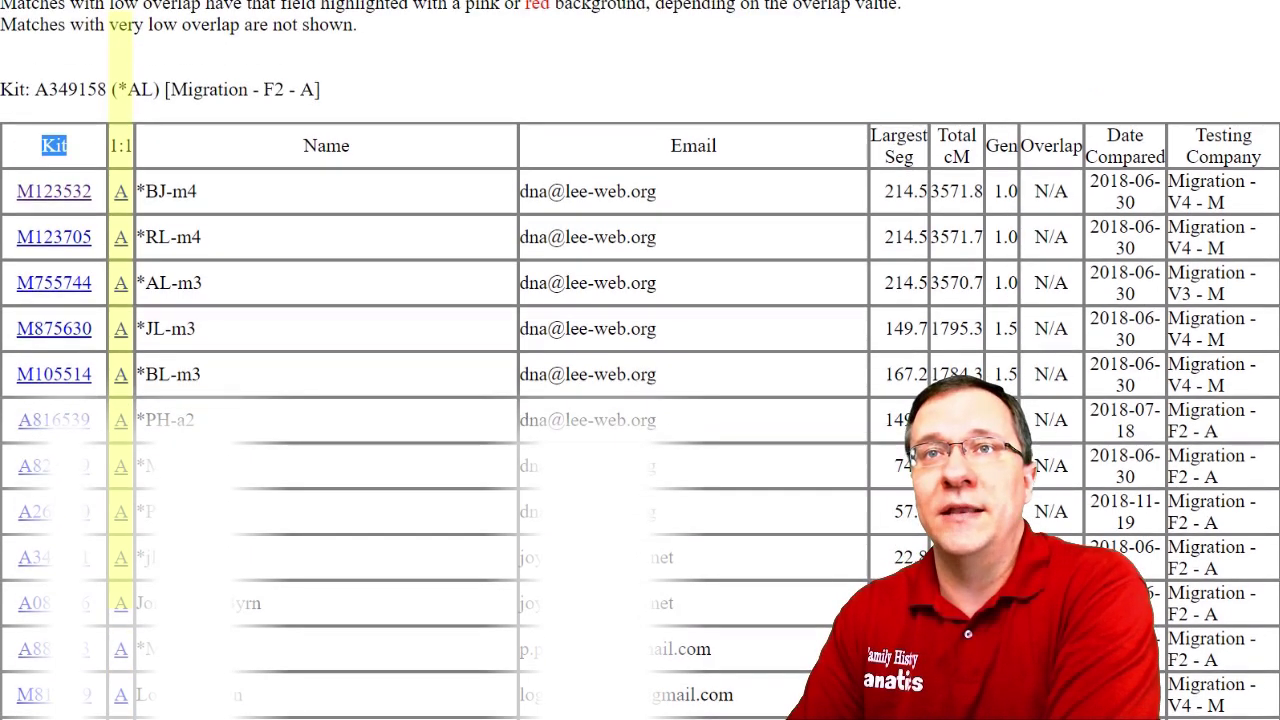
pyautogui.moveTo(35, 89); pyautogui.dragTo(106, 89)
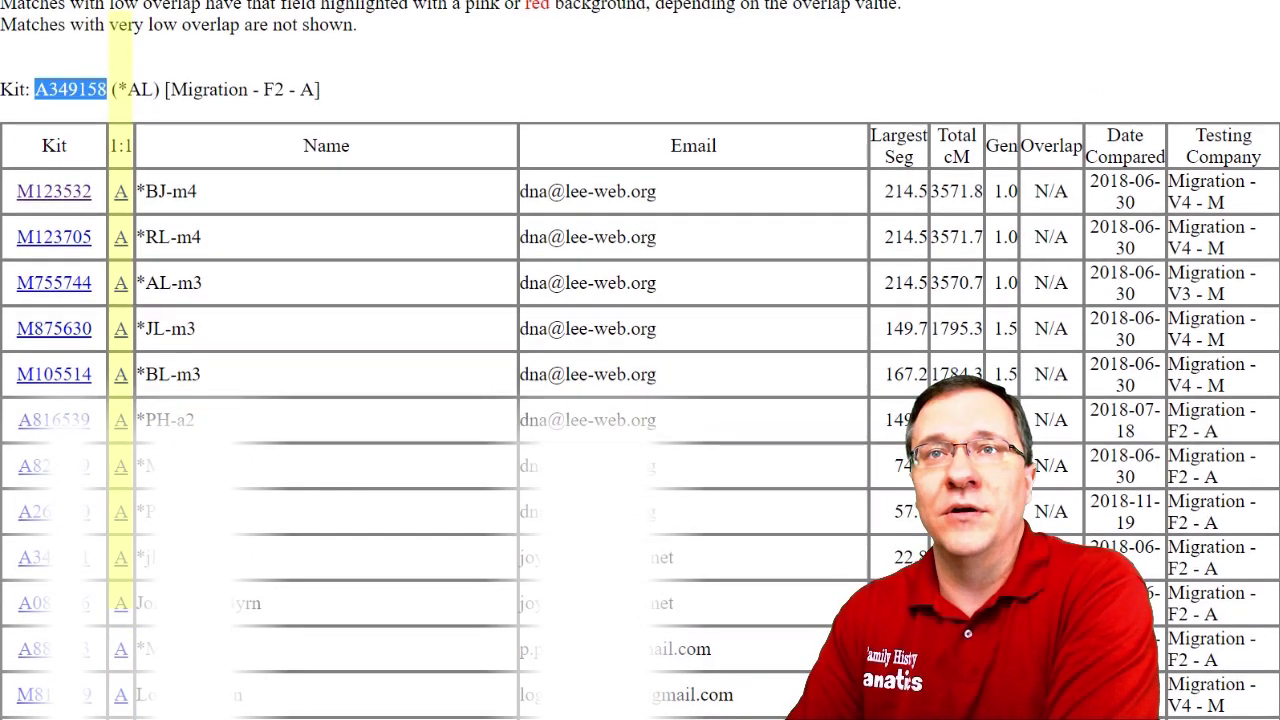
pyautogui.moveTo(93, 191); pyautogui.dragTo(16, 191)
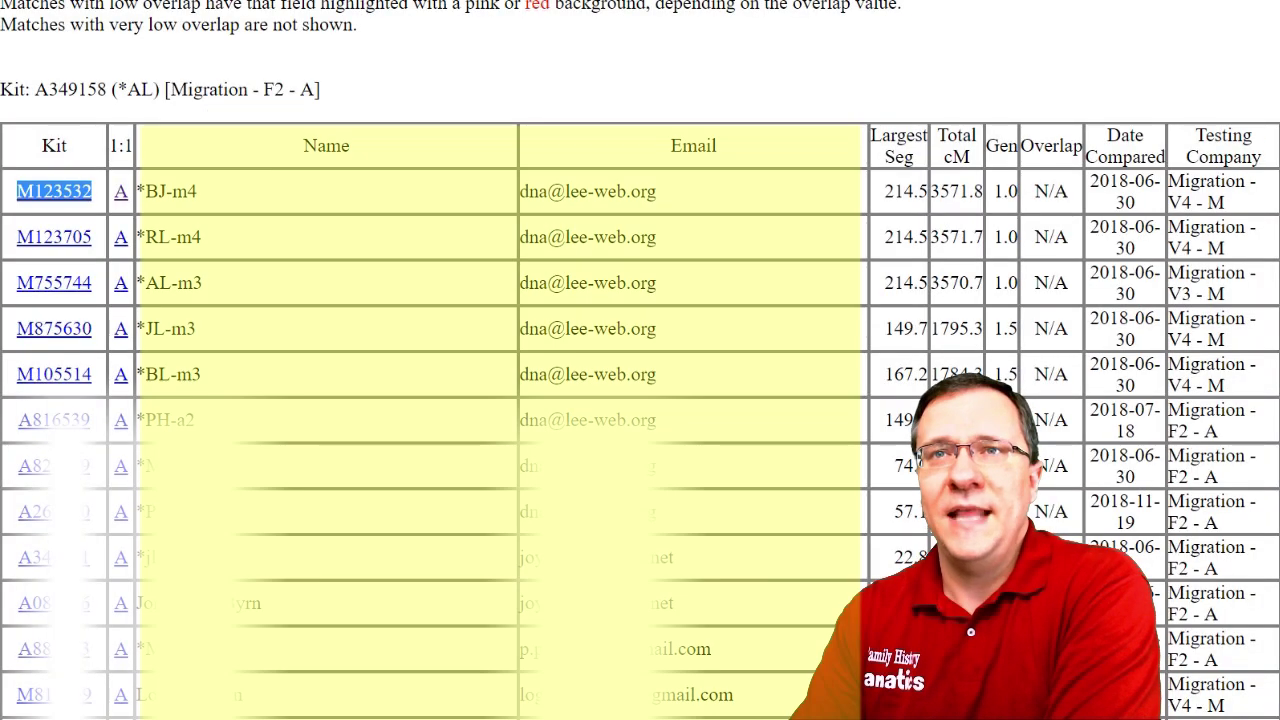
# Back on the one-to-many table for A349158, highlight the Name column heading.
pyautogui.moveTo(303, 145); pyautogui.dragTo(718, 145)
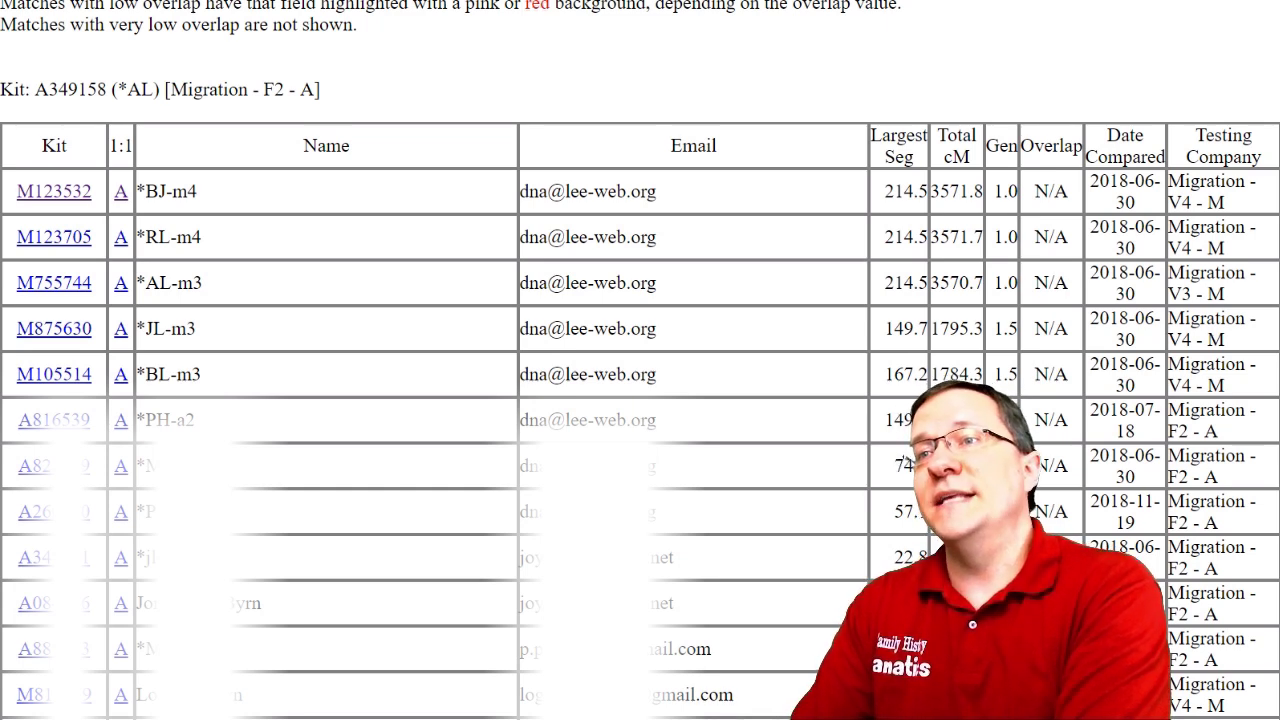
# Highlight the first match's email, then the Largest Seg column from the header down to 149.7.
pyautogui.moveTo(520, 191); pyautogui.dragTo(588, 191)
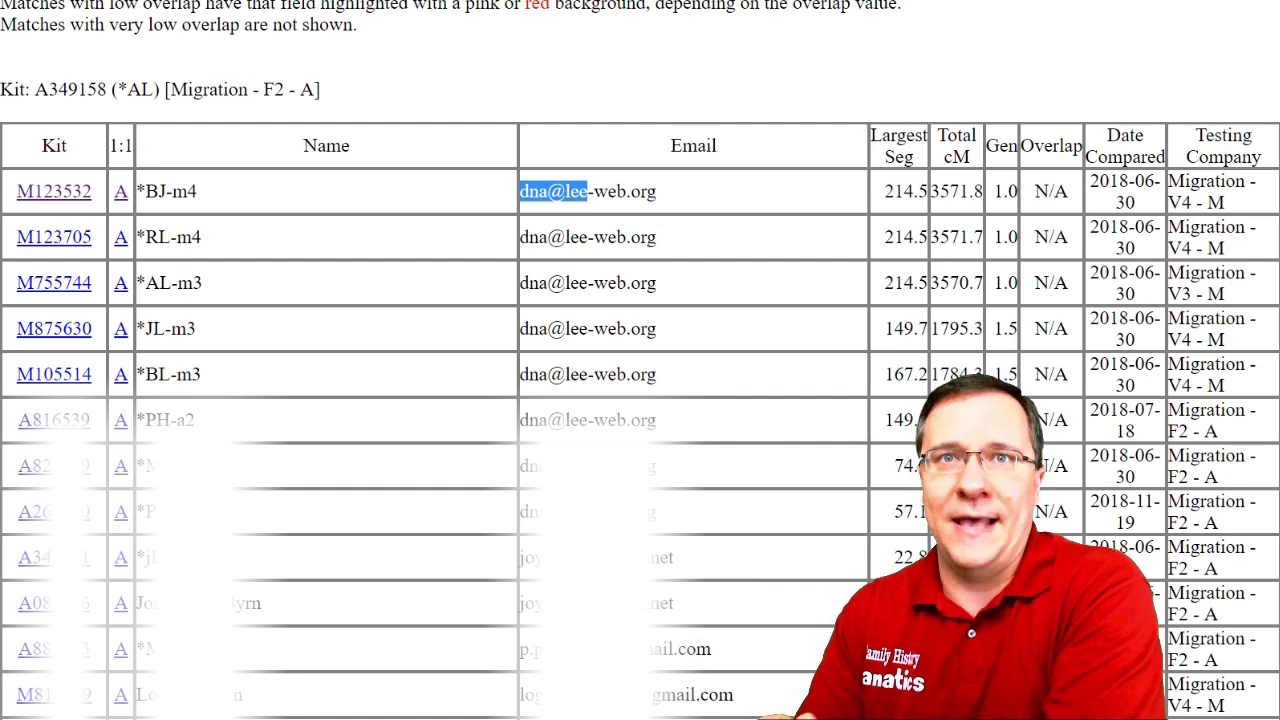
pyautogui.moveTo(875, 135); pyautogui.dragTo(905, 329)
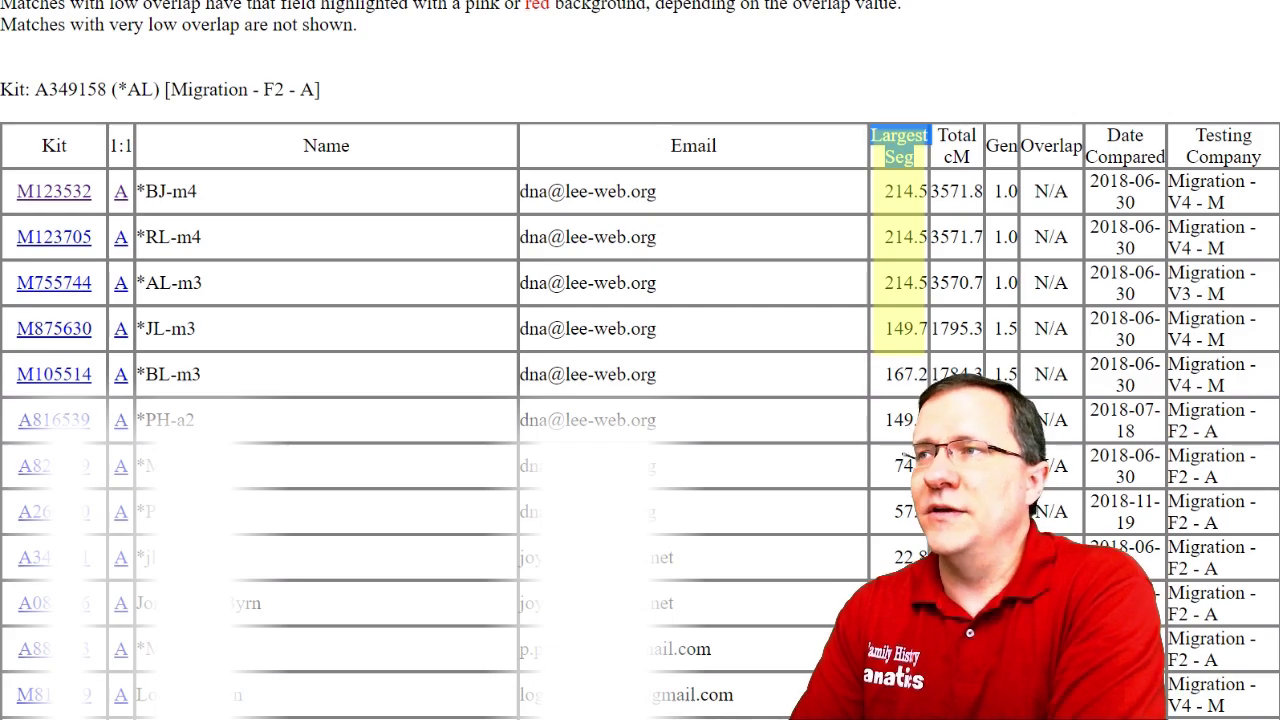
# Scroll through the match table to review the Gen values of 1.0 and 1.5.
pyautogui.scroll(-8, 640, 360)
pyautogui.scroll(-20, 640, 360)
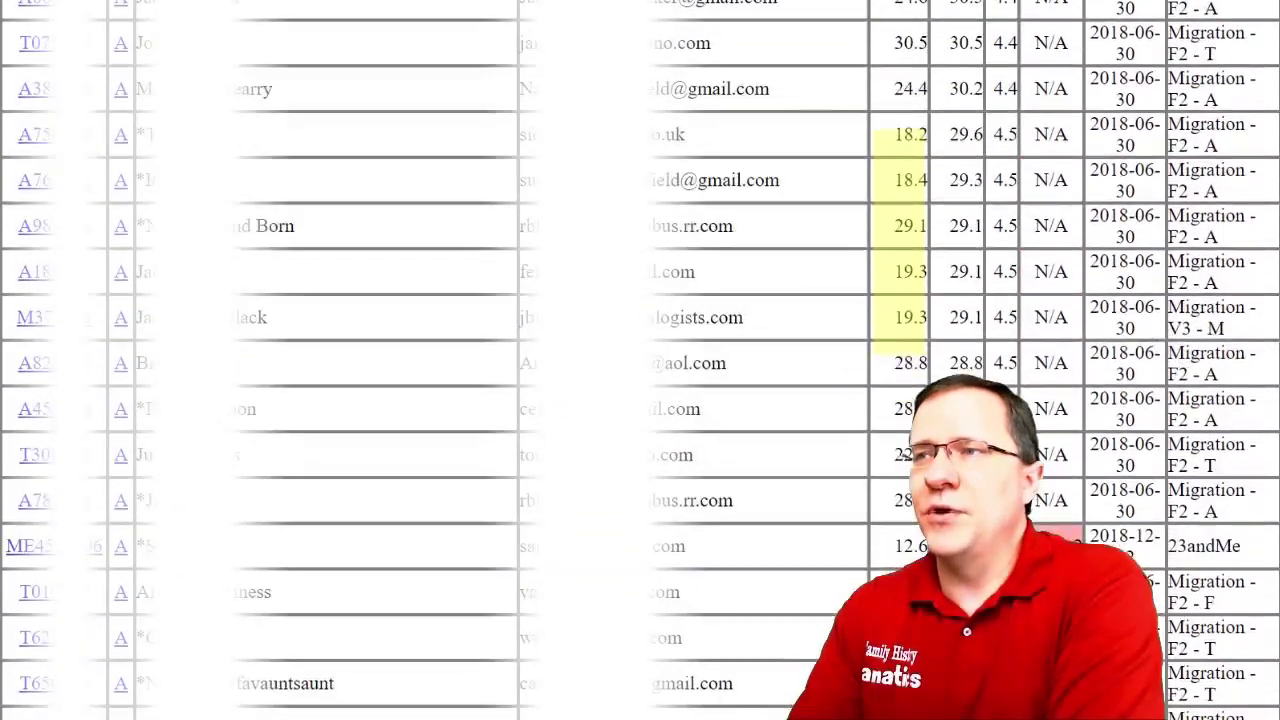
pyautogui.scroll(-1, 640, 360)
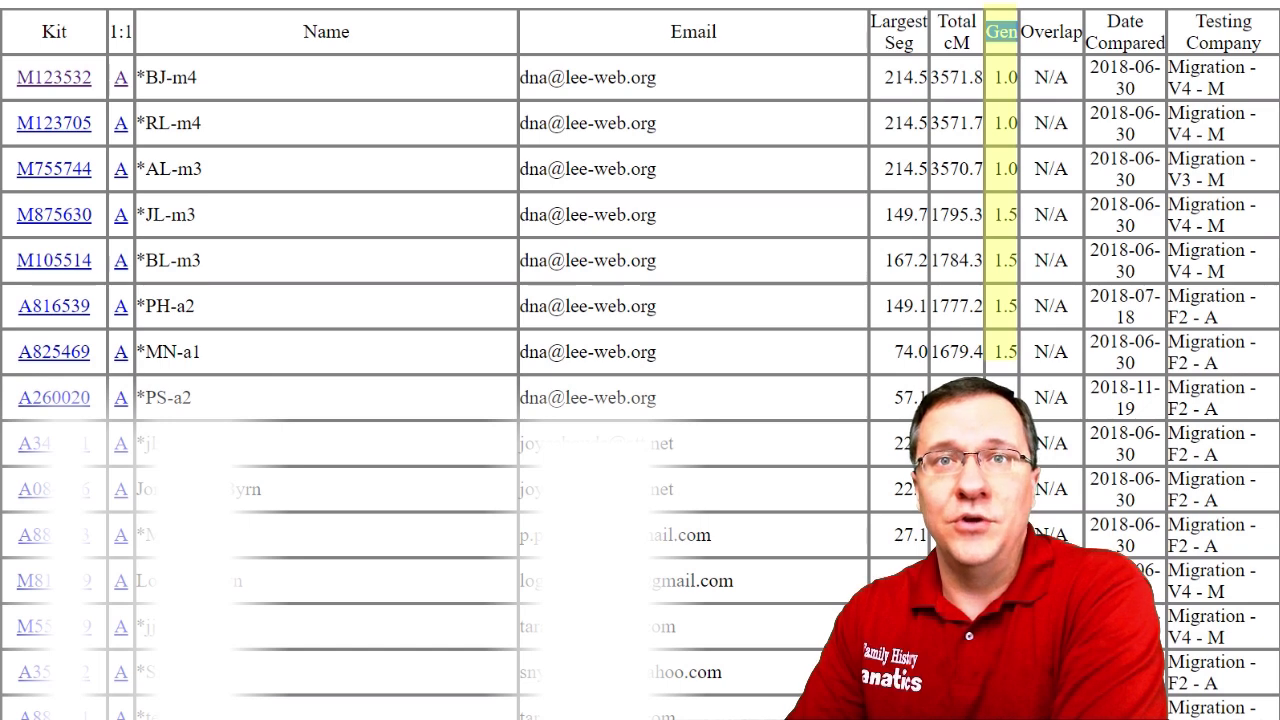
# Highlight kits A349158 and M123532, then scroll down the table's N/A Overlap values.
pyautogui.scroll(1, 640, 400)
pyautogui.moveTo(35, 89); pyautogui.dragTo(107, 89)
pyautogui.moveTo(92, 191); pyautogui.dragTo(16, 191)
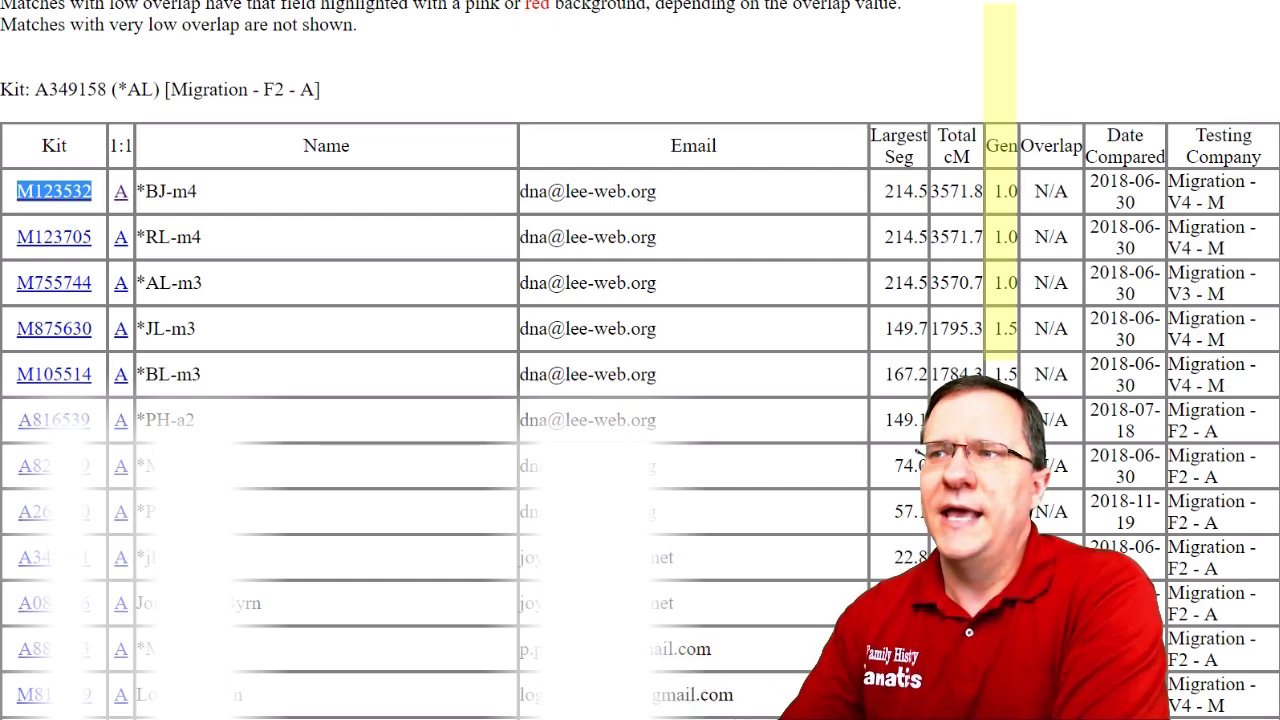
pyautogui.scroll(-5, 640, 360)
pyautogui.scroll(-4, 640, 360)
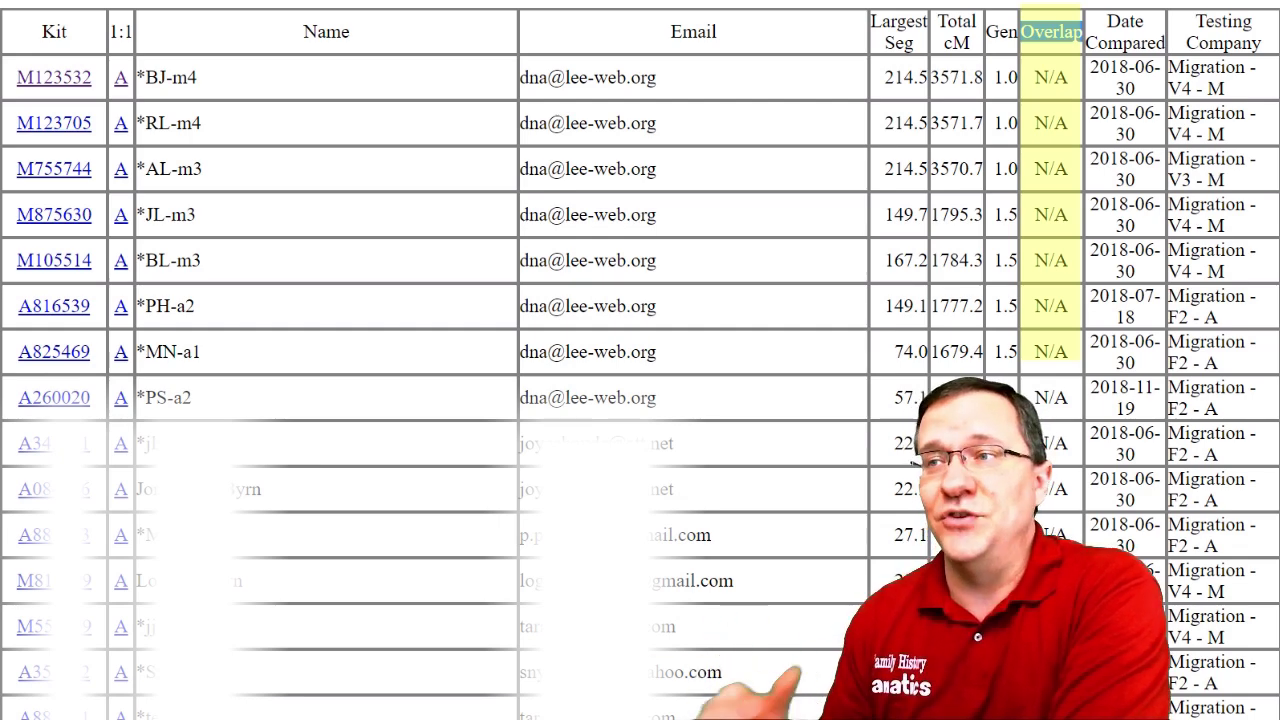
# Scroll to the 23andMe rows and select the 50594 overlap value.
pyautogui.scroll(-5, 640, 360)
pyautogui.scroll(-7, 640, 360)
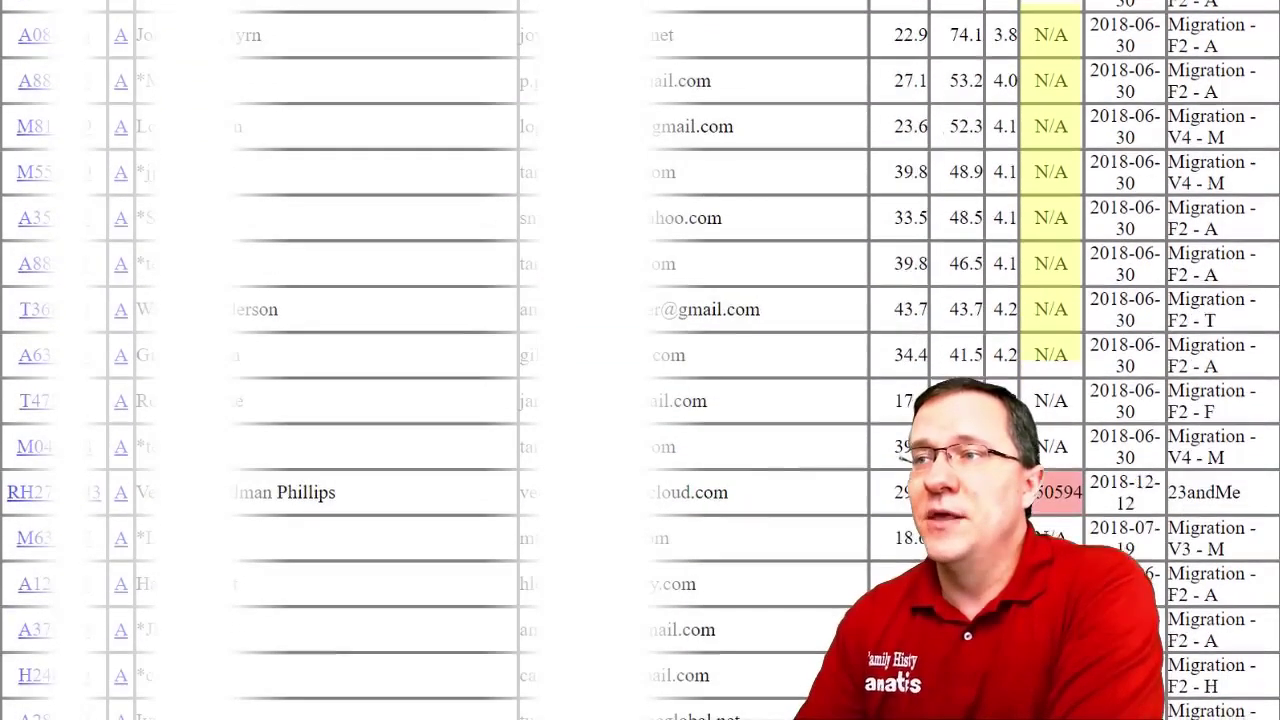
pyautogui.scroll(3, 640, 360)
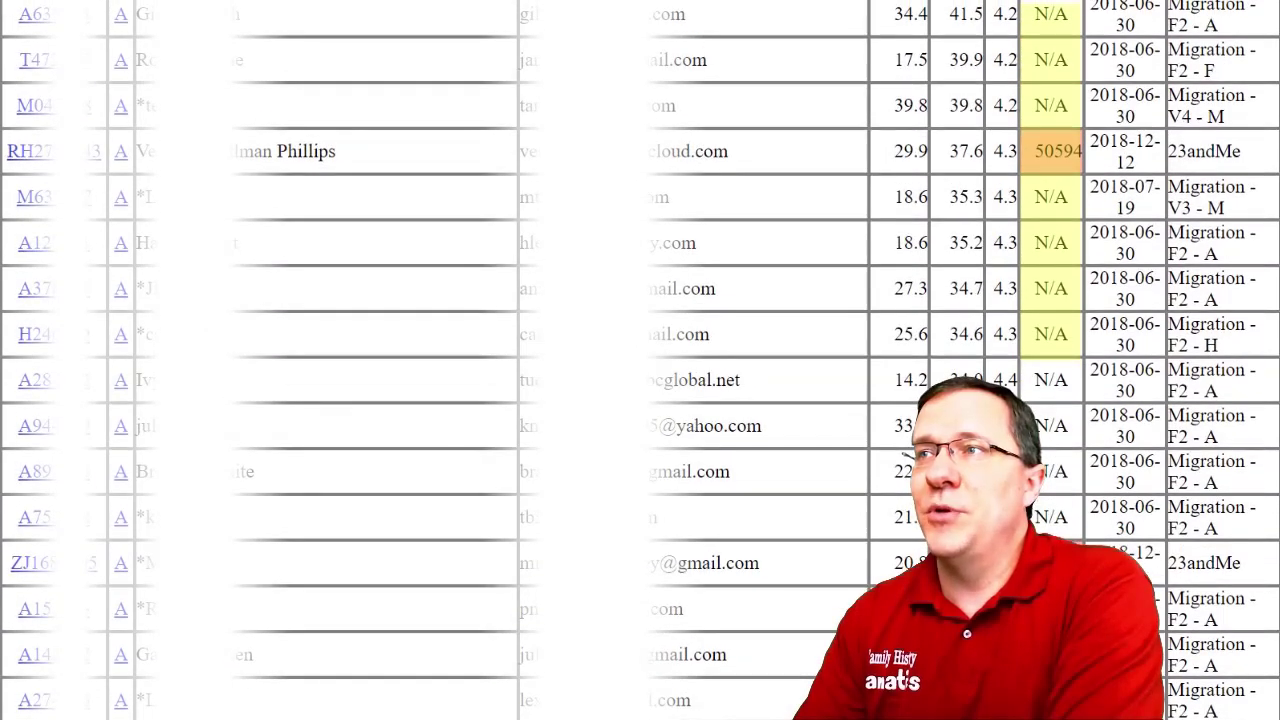
pyautogui.moveTo(1034, 151); pyautogui.dragTo(1082, 151)
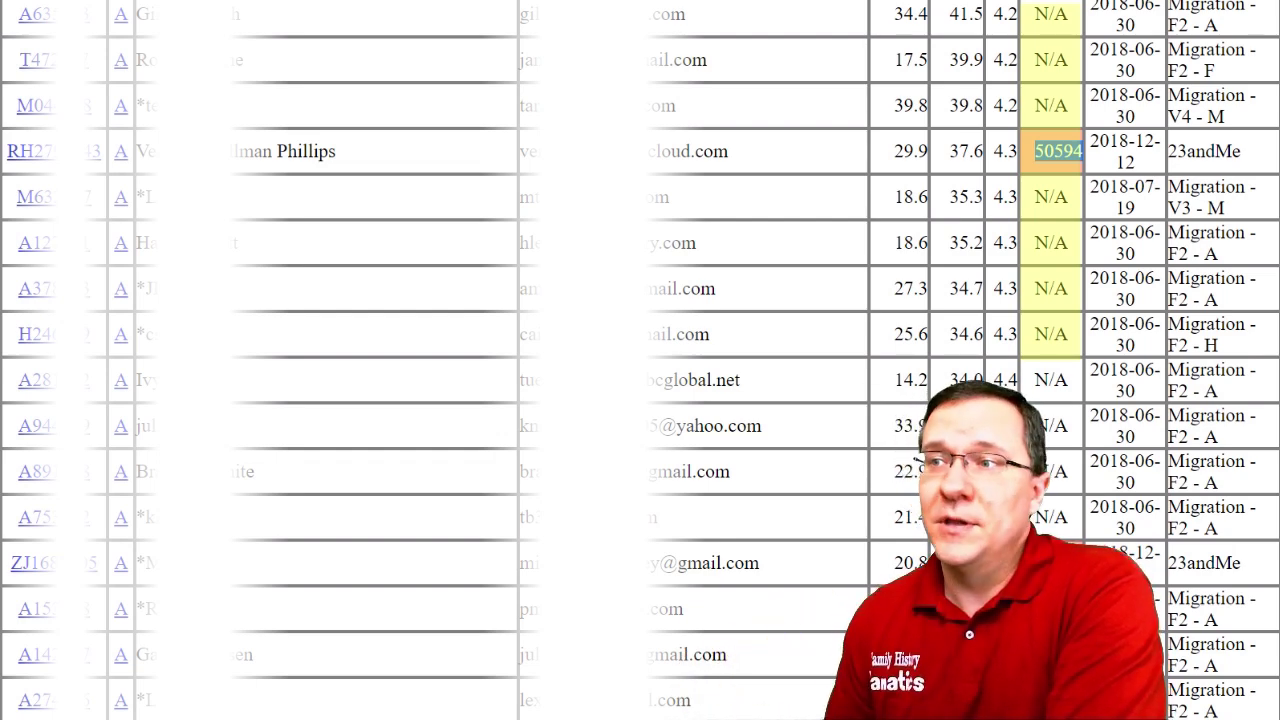
pyautogui.click(1036, 151)
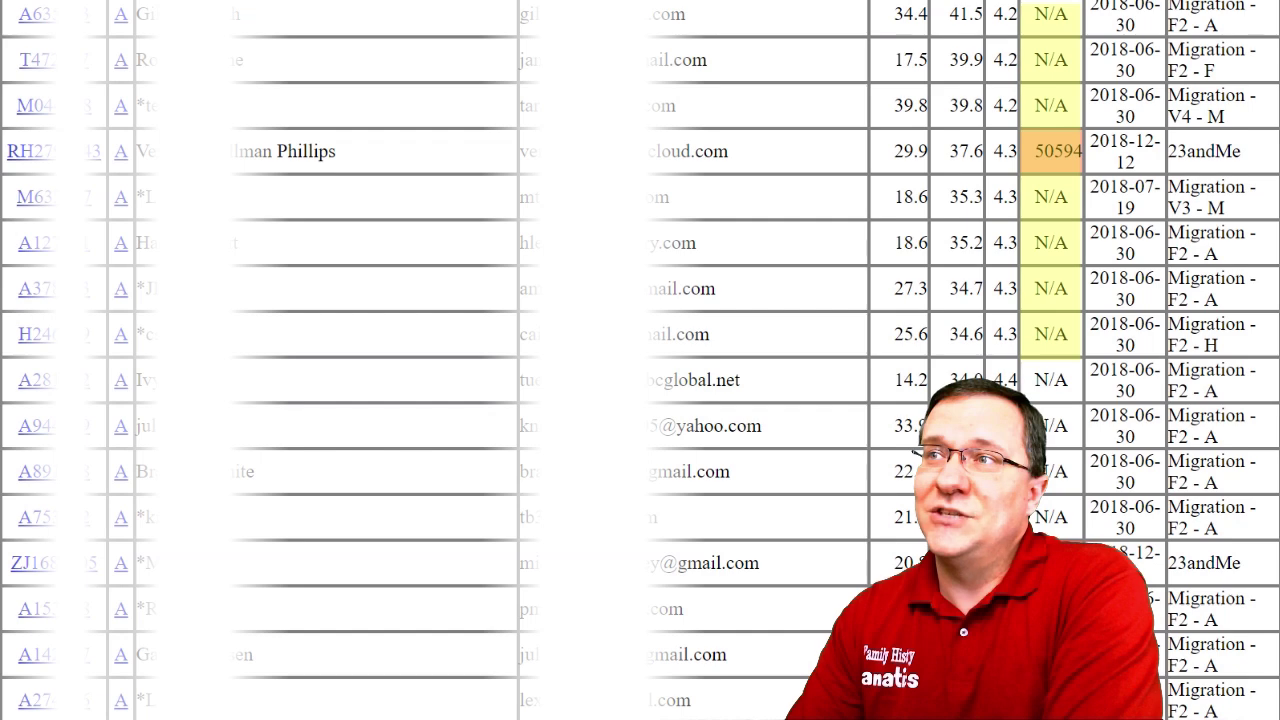
pyautogui.moveTo(1036, 151); pyautogui.dragTo(1083, 151)
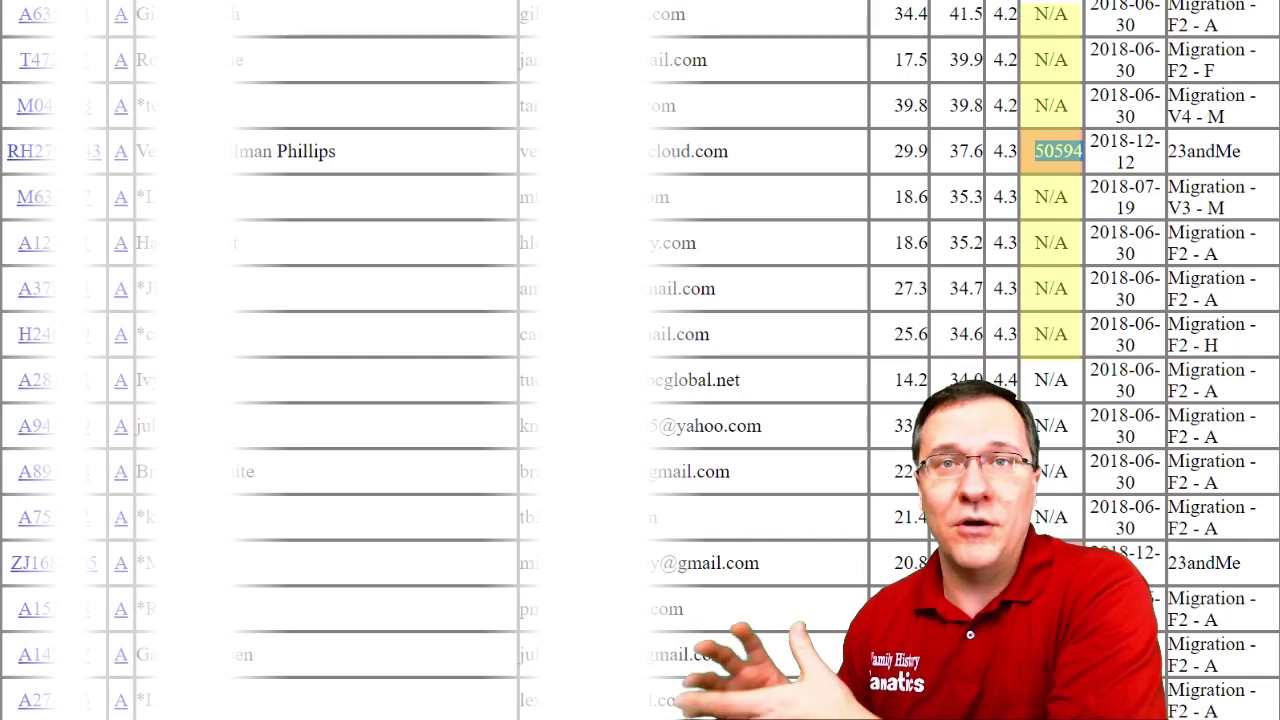
# Select the full 133944 overlap value of the next 23andMe match.
pyautogui.scroll(-12, 640, 360)
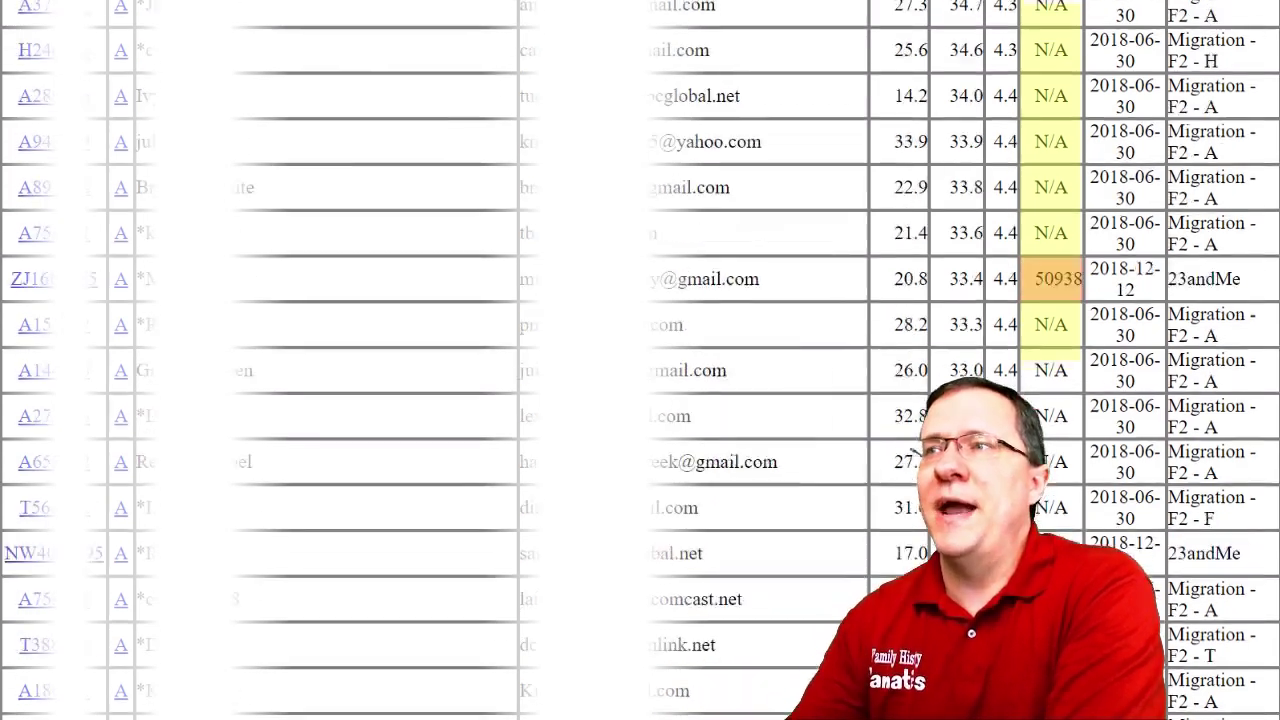
pyautogui.scroll(5, 640, 360)
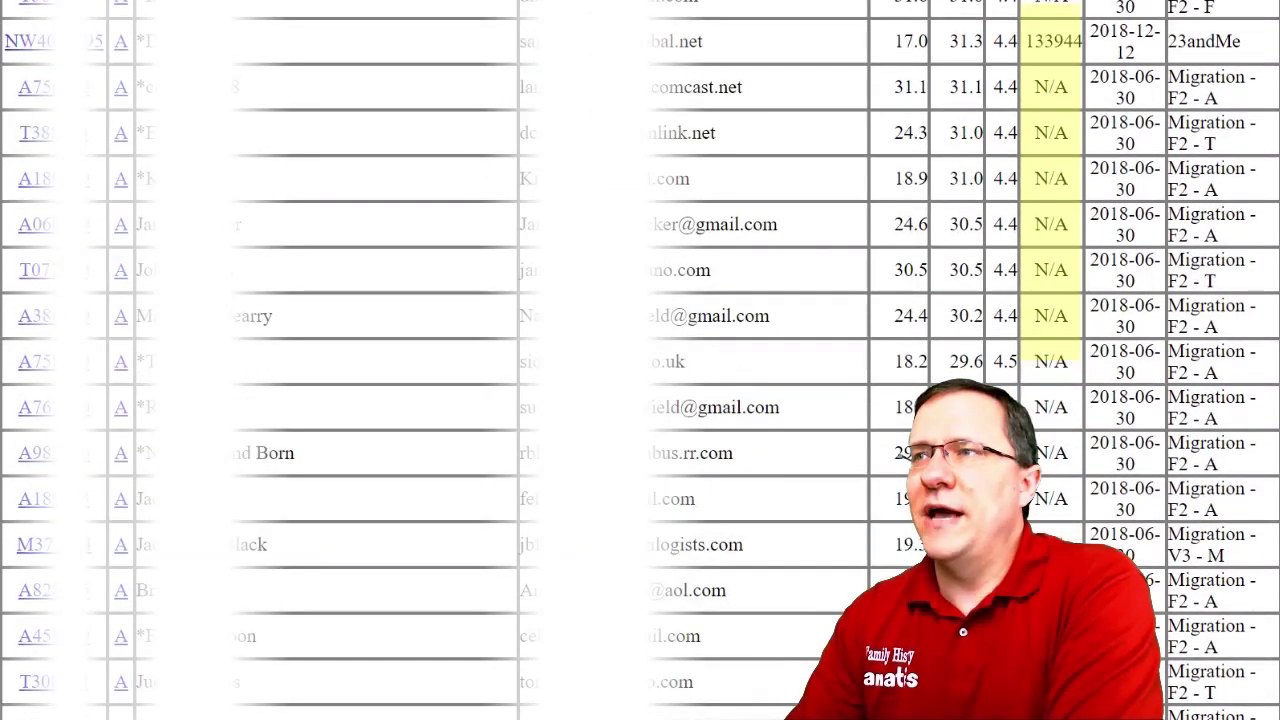
pyautogui.moveTo(1024, 41); pyautogui.dragTo(1160, 31)
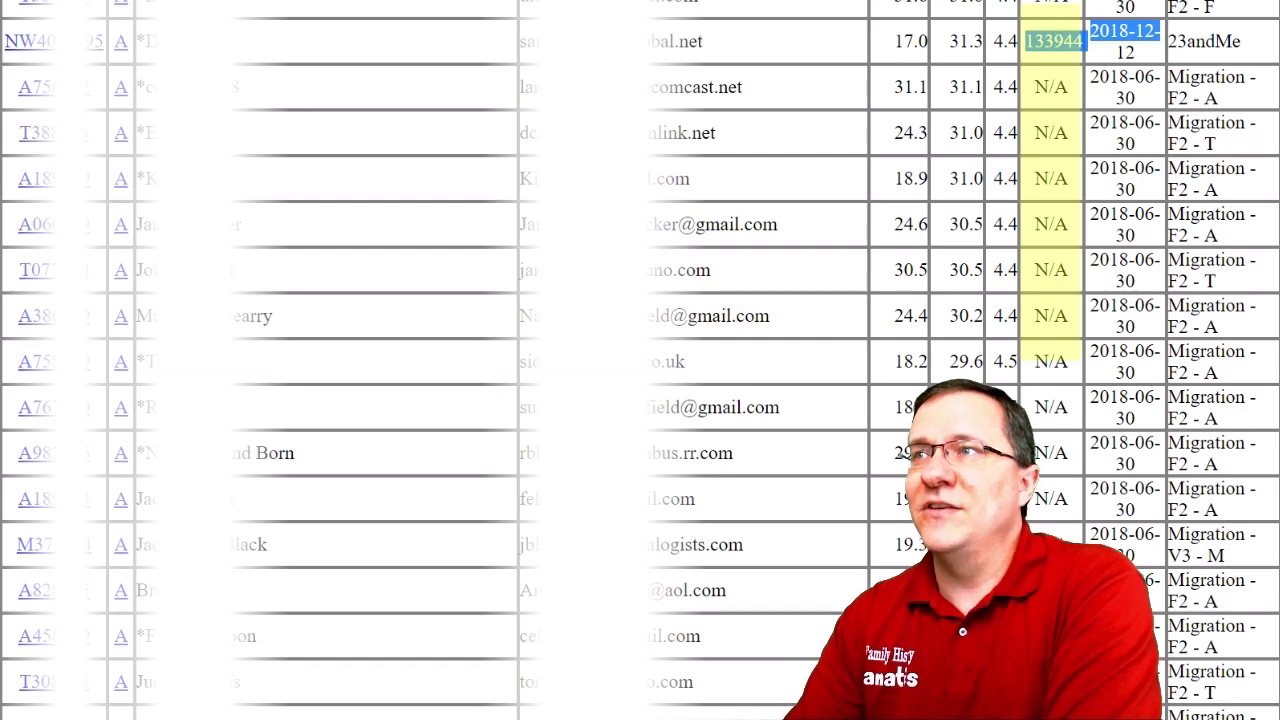
pyautogui.click(1160, 31)
pyautogui.moveTo(1024, 41); pyautogui.dragTo(1084, 41)
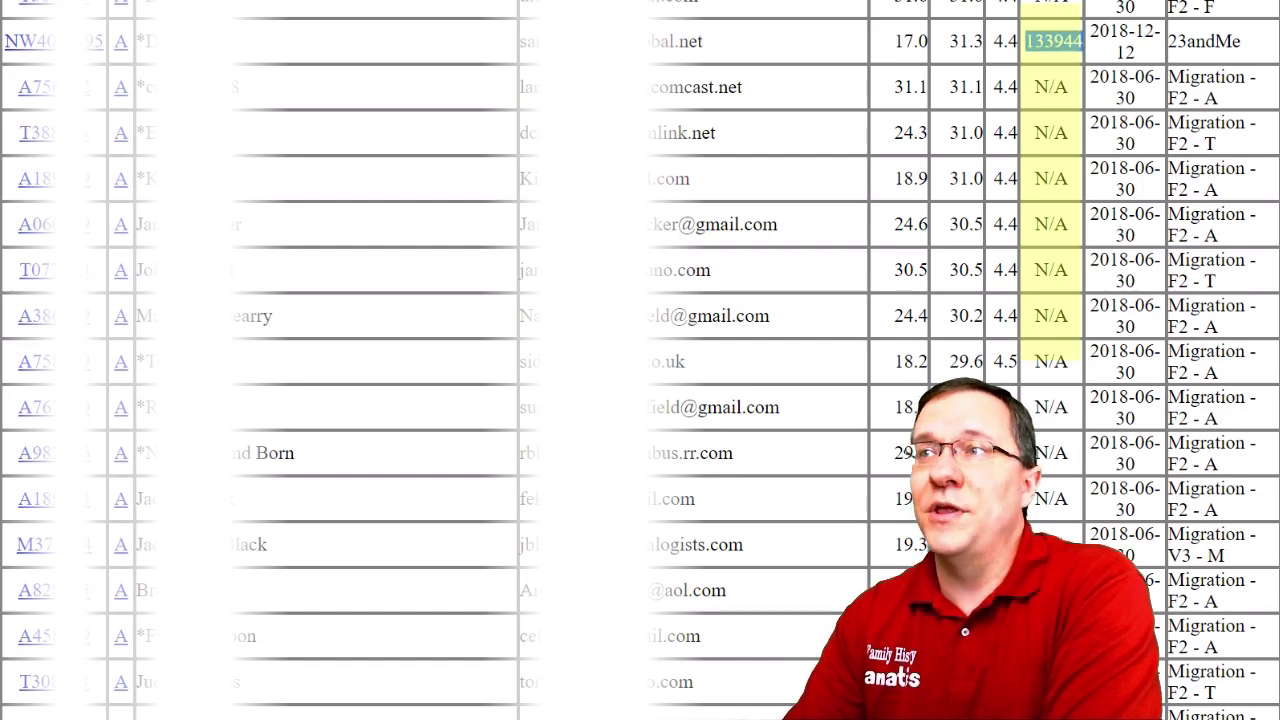
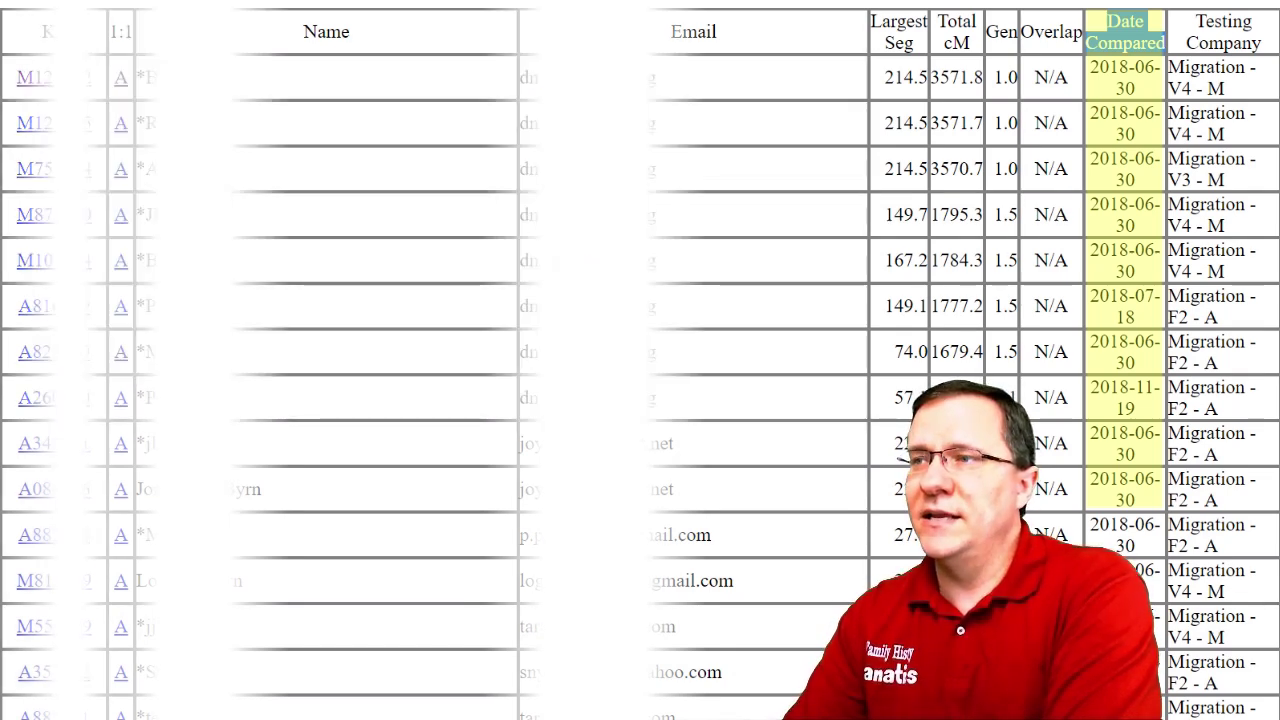
# Scroll down the classic match list, ranked by total cM from 3571.8 cM.
pyautogui.scroll(-2, 640, 360)
pyautogui.scroll(-2, 640, 360)
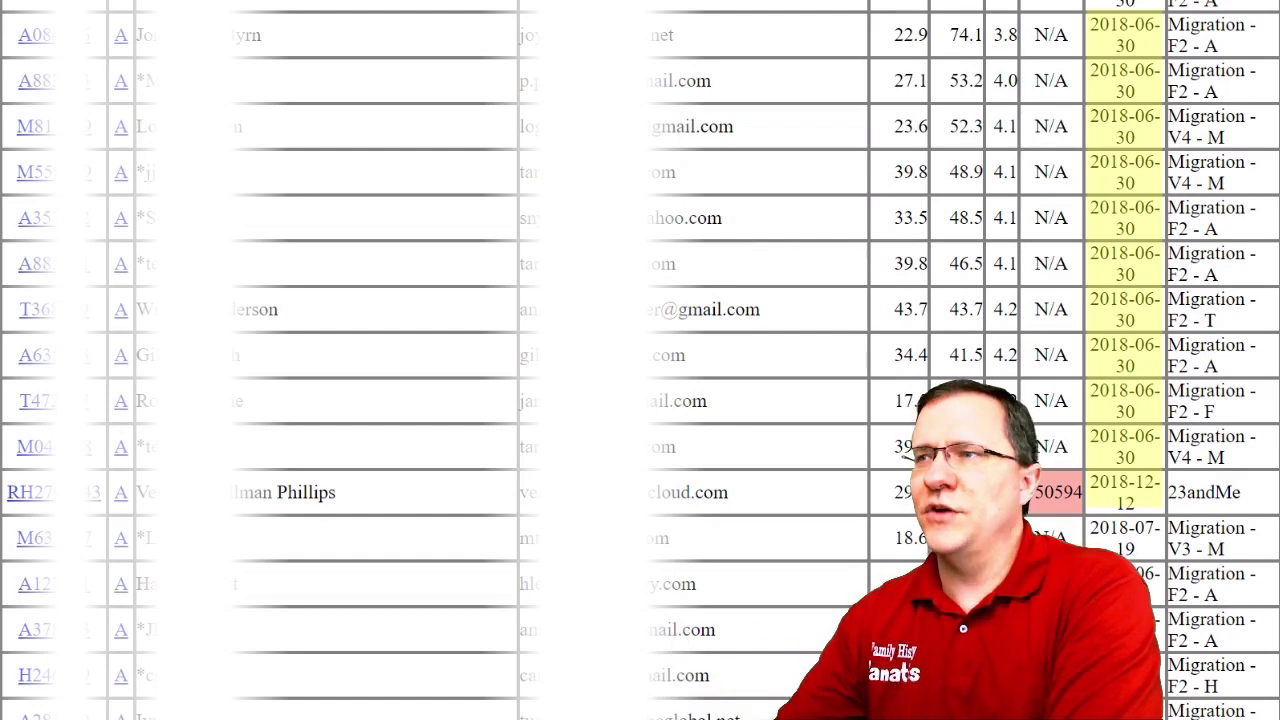
pyautogui.scroll(-1, 1130, 480)
pyautogui.moveTo(1130, 480); pyautogui.dragTo(1092, 378)
pyautogui.scroll(-2, 1092, 378)
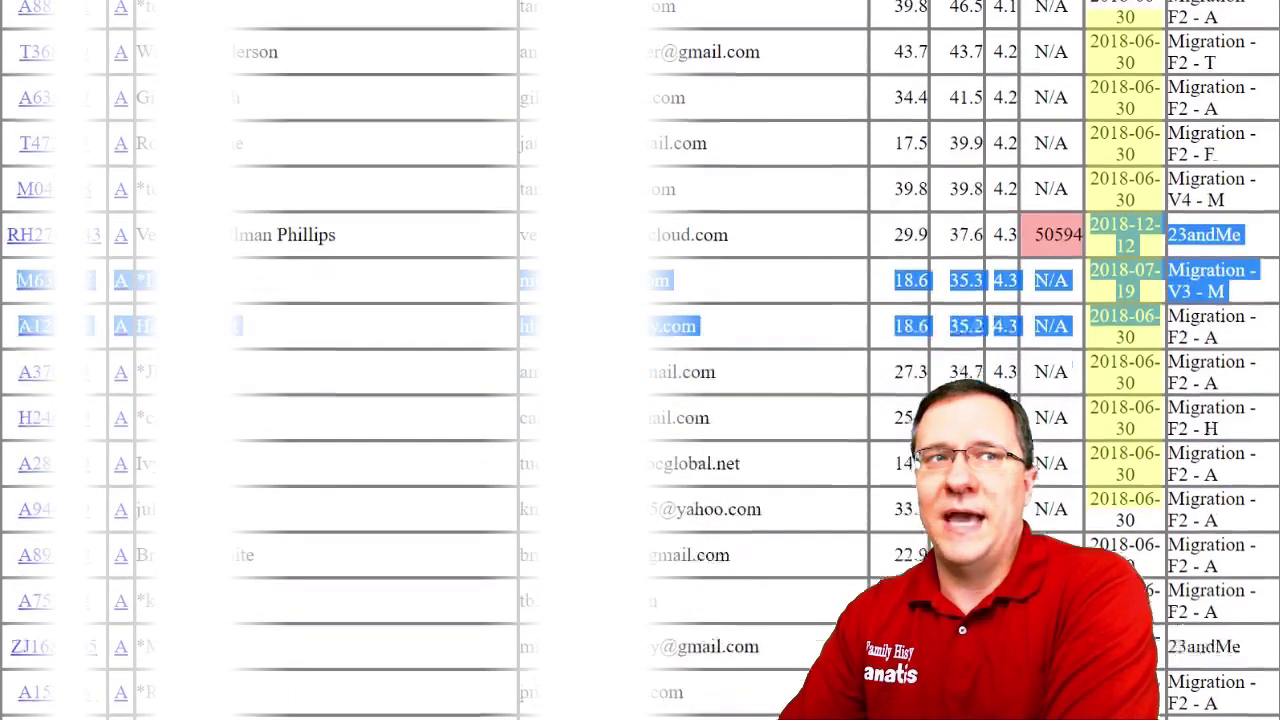
pyautogui.click(1092, 378)
pyautogui.moveTo(1090, 141); pyautogui.dragTo(1138, 162)
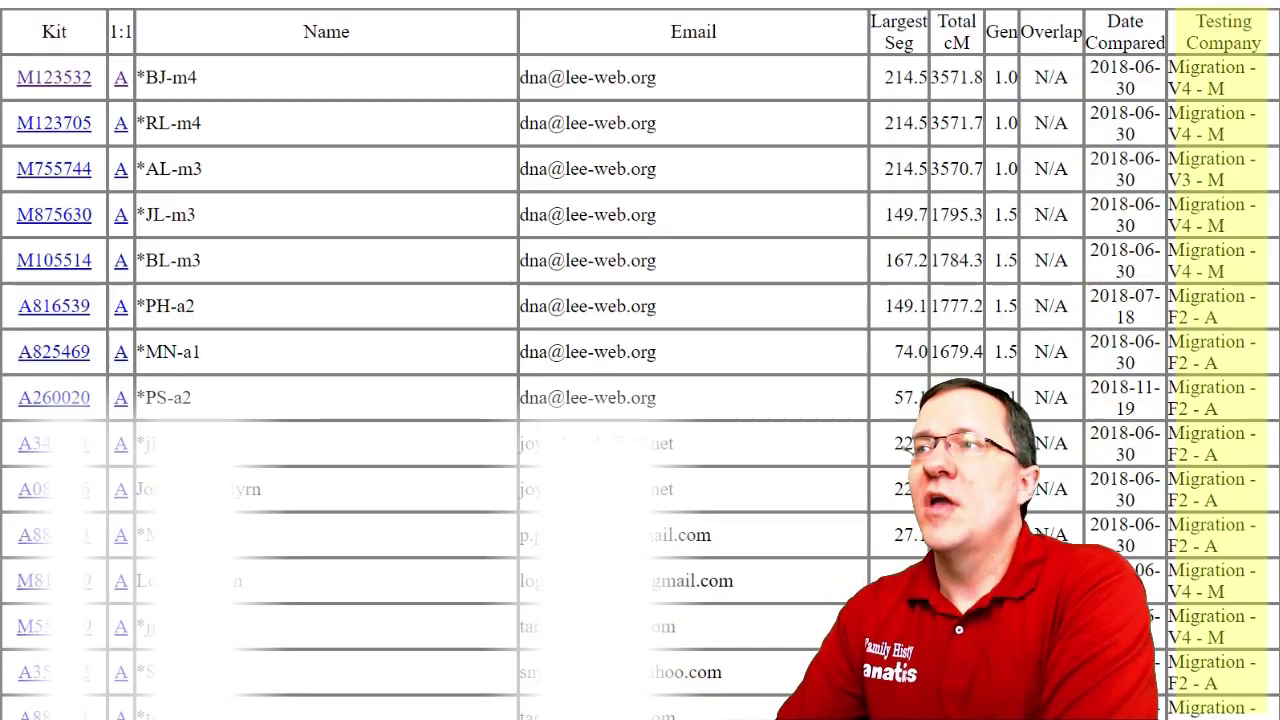
pyautogui.moveTo(1188, 20); pyautogui.dragTo(1262, 50)
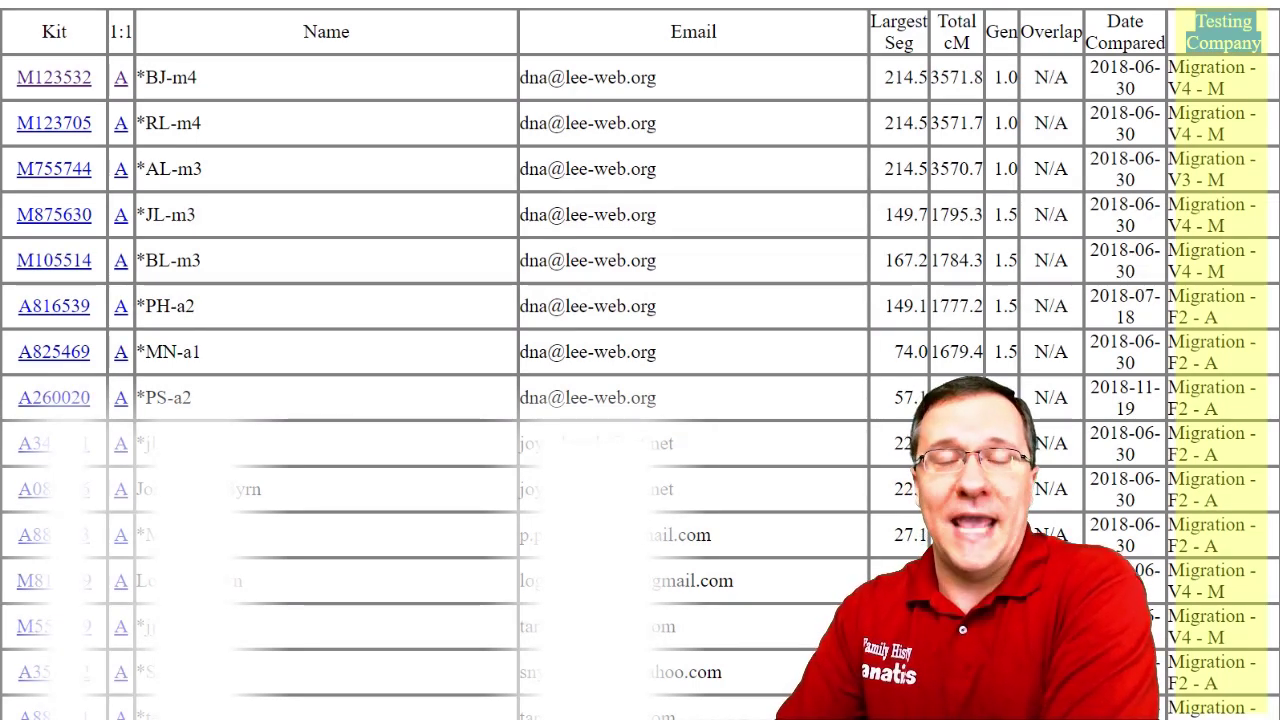
pyautogui.scroll(-2, 640, 360)
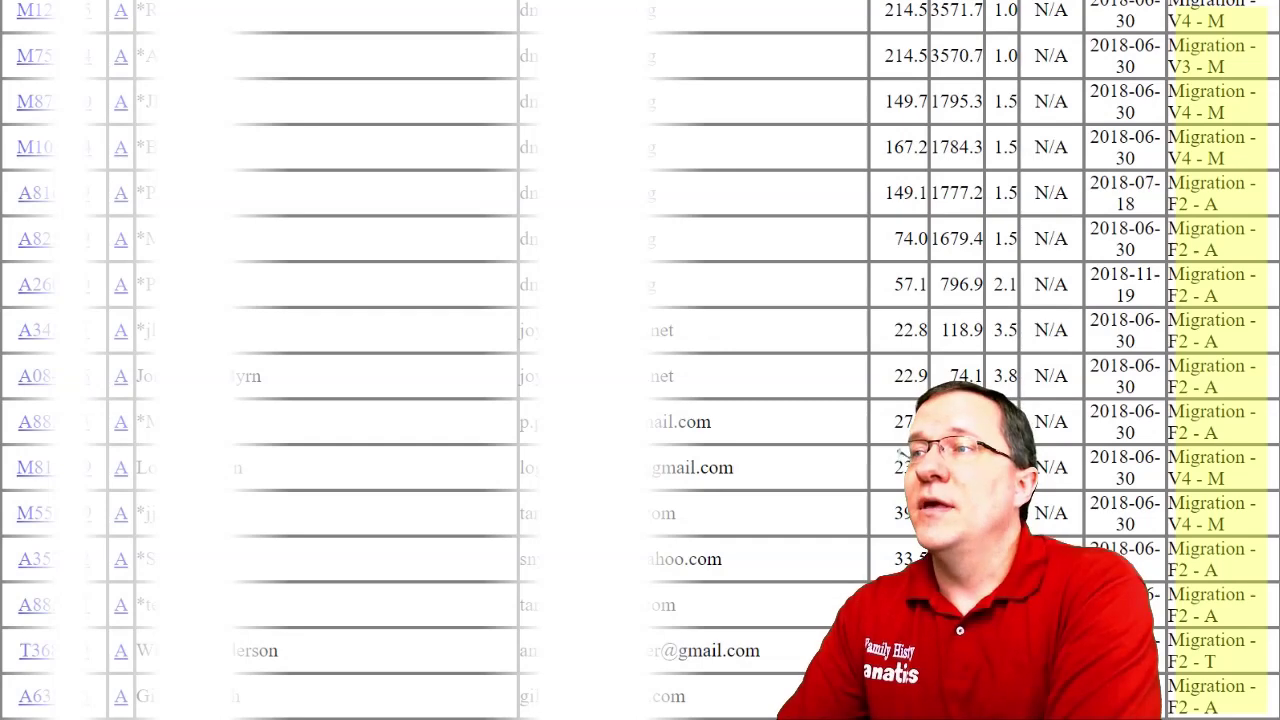
# Scroll down and highlight a 23andMe match's testing company and kit number.
pyautogui.scroll(-8, 640, 360)
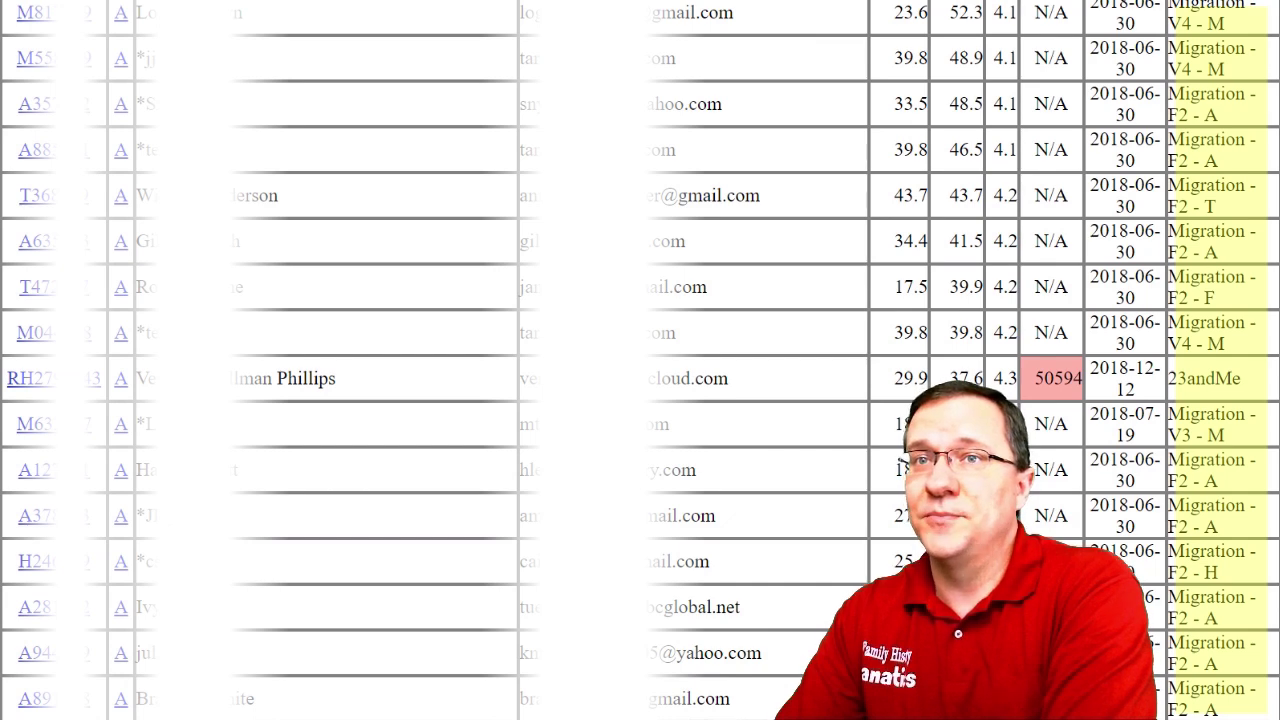
pyautogui.scroll(-4, 640, 360)
pyautogui.moveTo(1242, 151); pyautogui.dragTo(1166, 151)
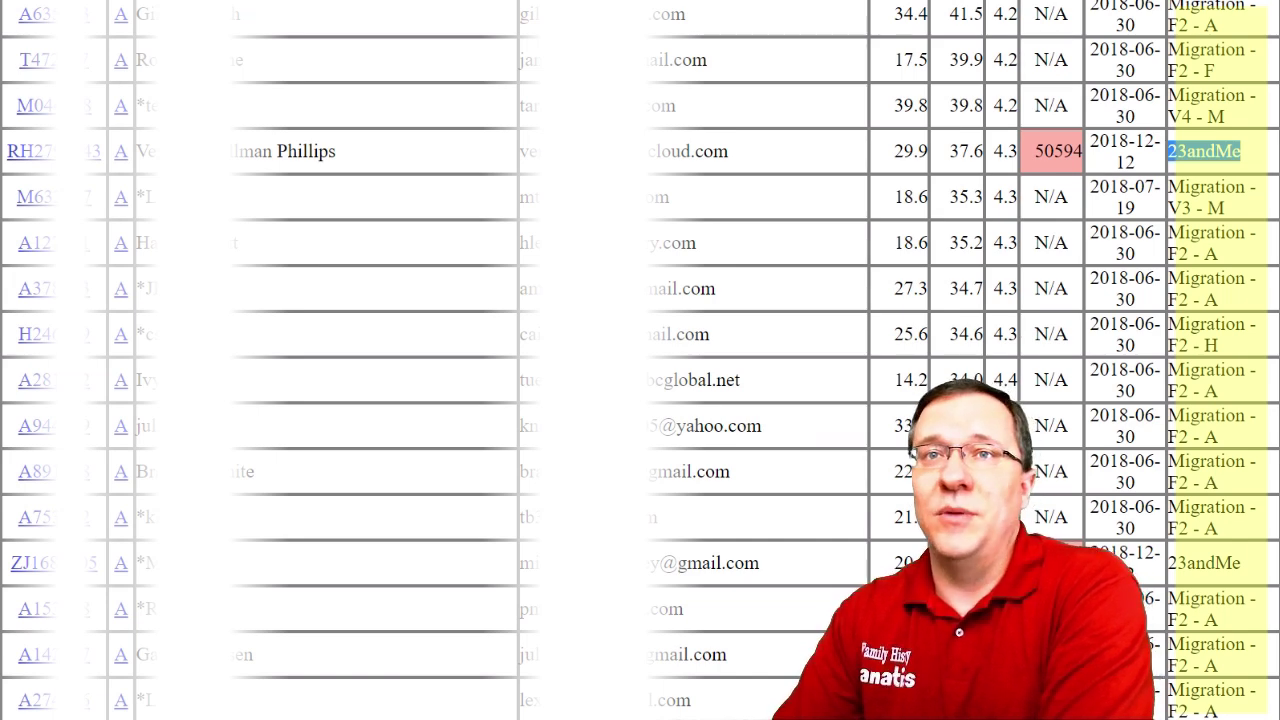
pyautogui.moveTo(6, 151); pyautogui.dragTo(100, 151)
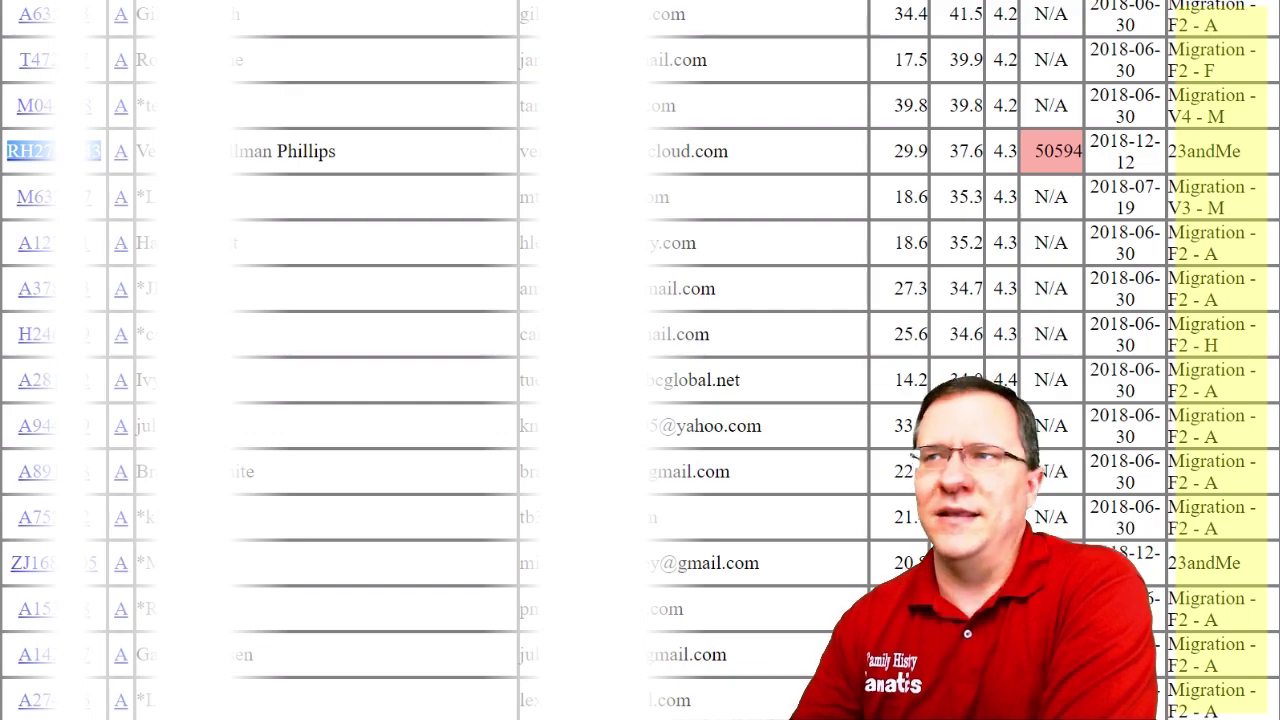
pyautogui.scroll(1, 640, 360)
pyautogui.scroll(-9, 640, 360)
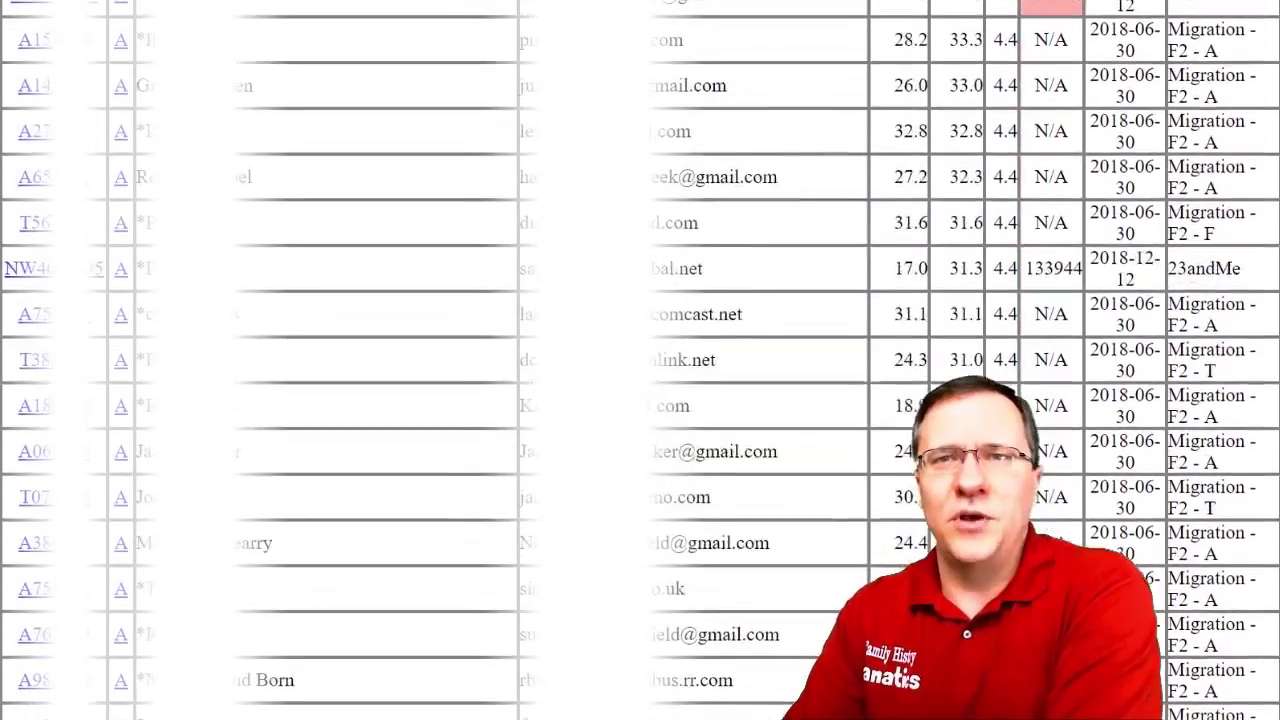
pyautogui.scroll(-15, 640, 360)
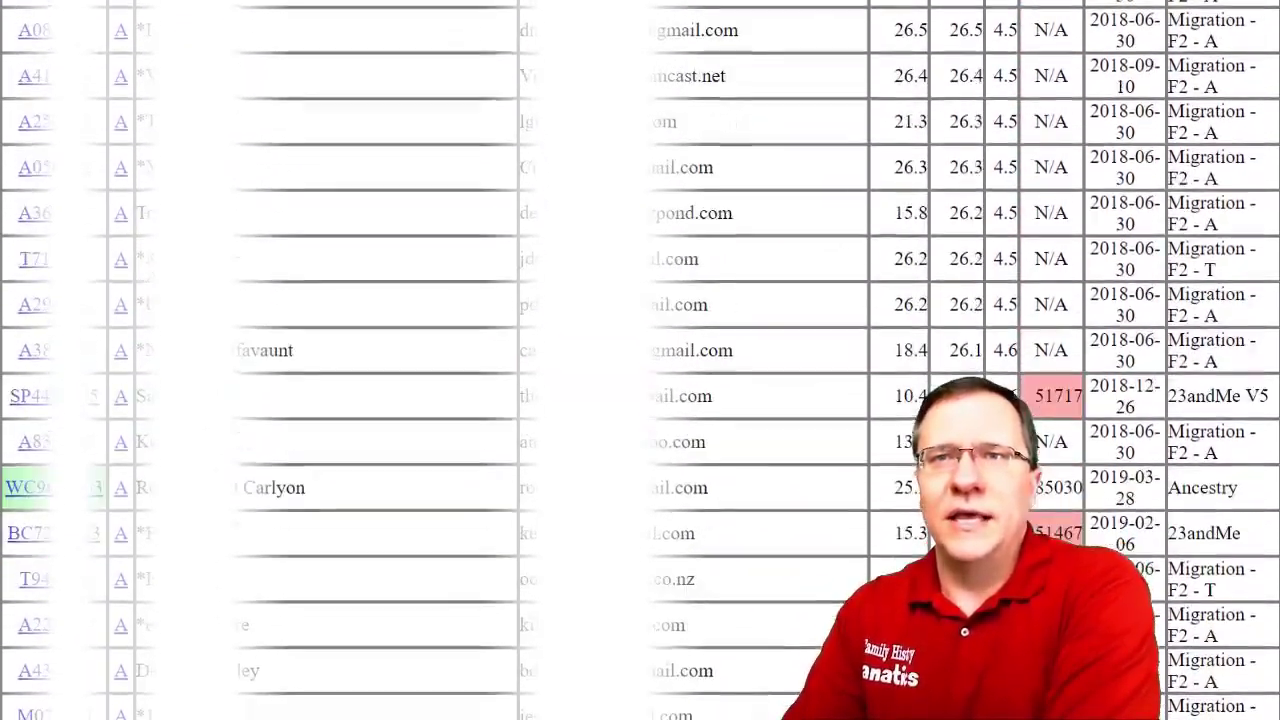
pyautogui.scroll(-1, 640, 360)
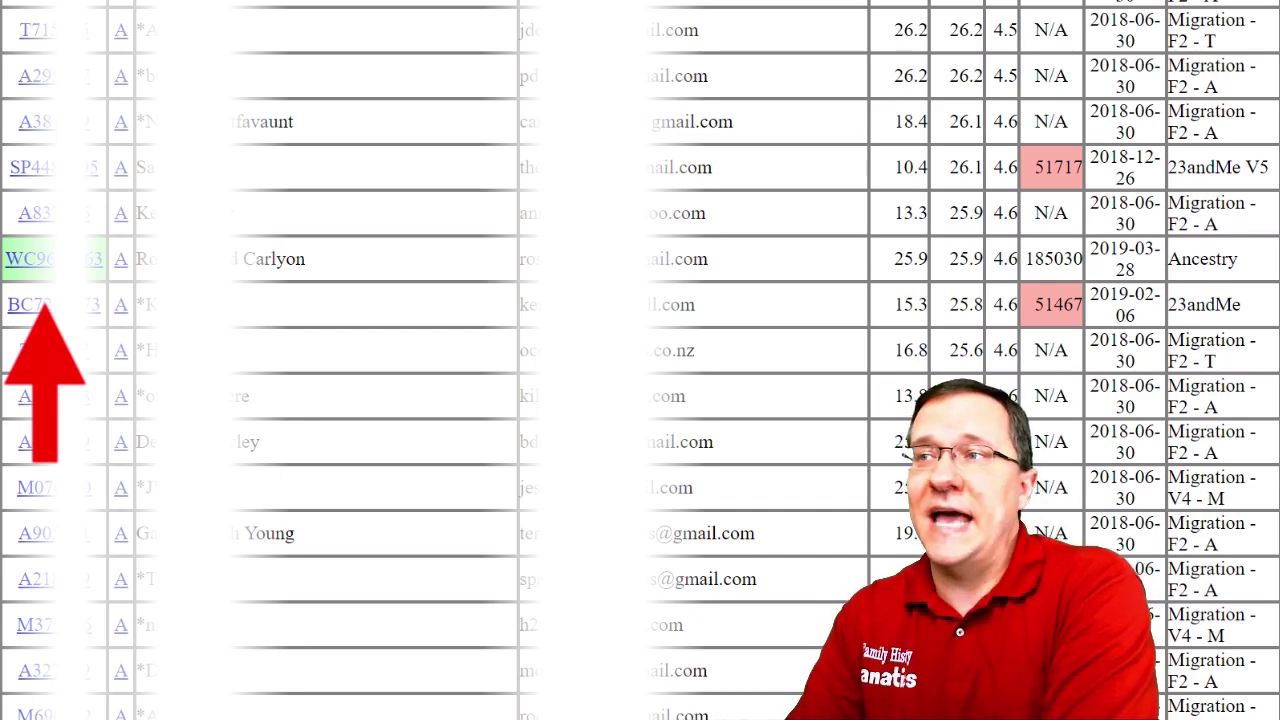
pyautogui.moveTo(1090, 248); pyautogui.dragTo(1136, 270)
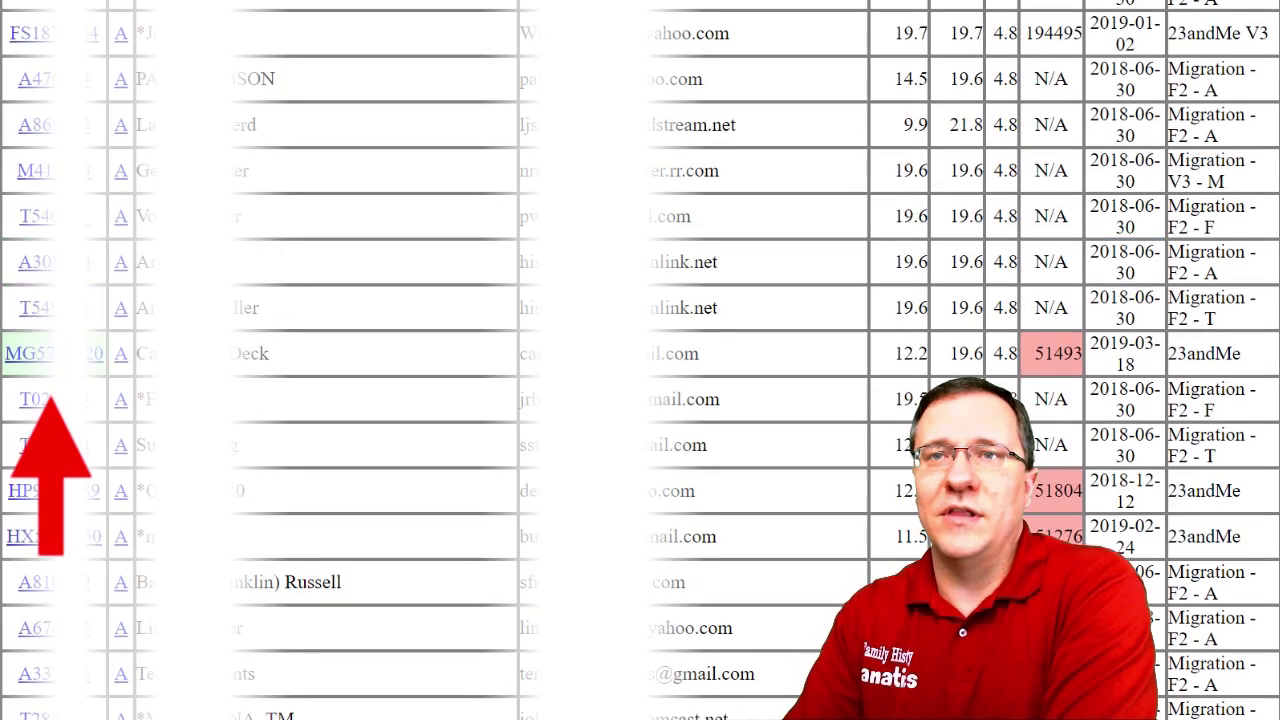
pyautogui.moveTo(1100, 343); pyautogui.dragTo(1136, 366)
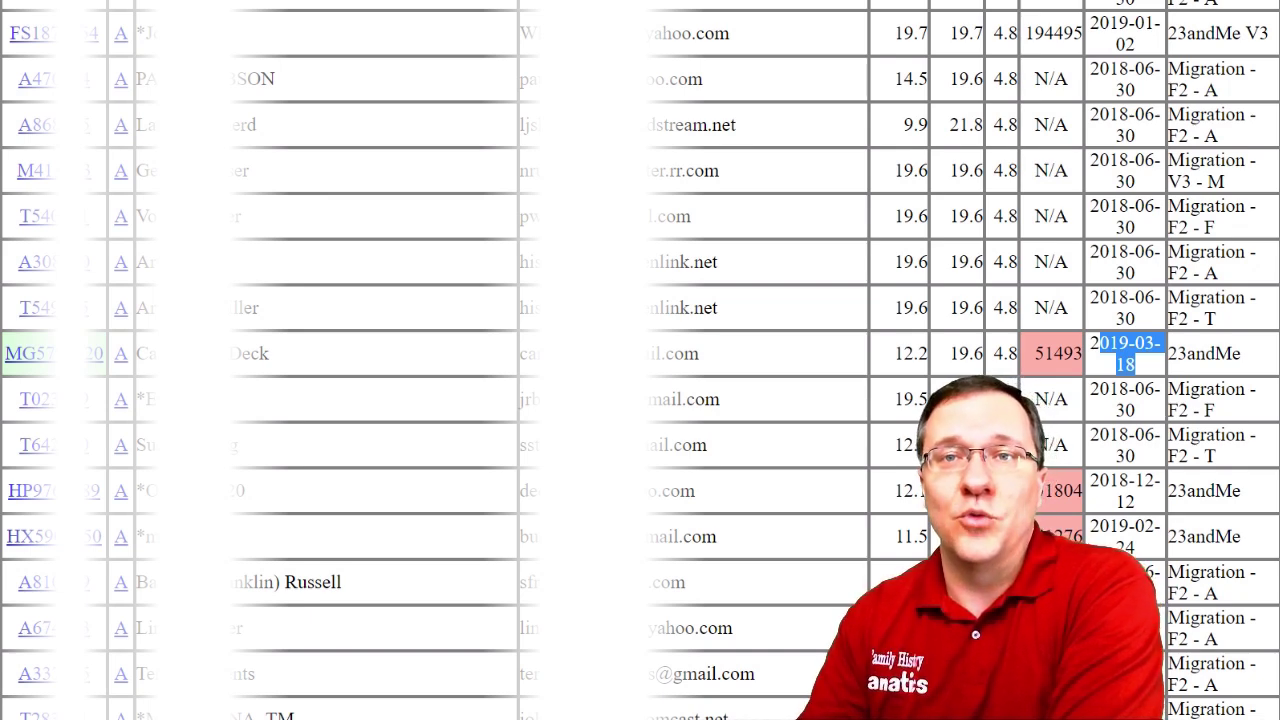
pyautogui.scroll(-3, 640, 360)
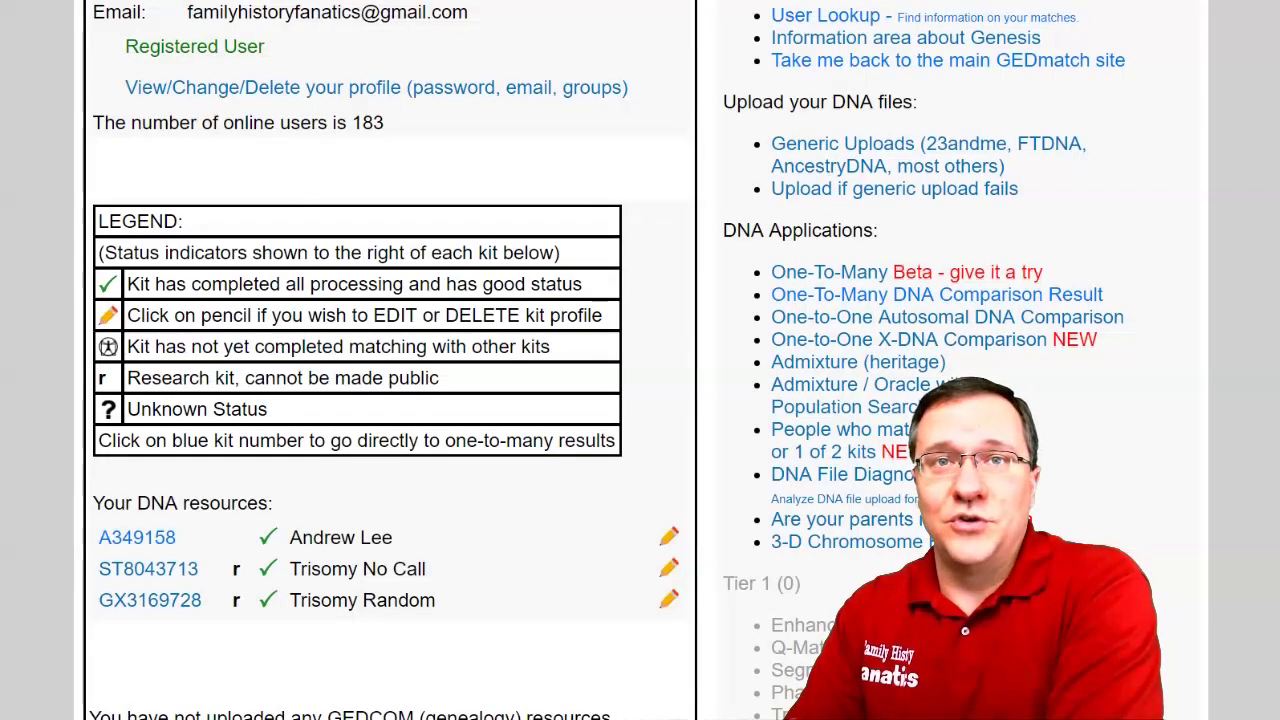
# Highlight the 'One-To-Many Beta - give it a try' entry under DNA Applications.
pyautogui.moveTo(1044, 272); pyautogui.dragTo(771, 272)
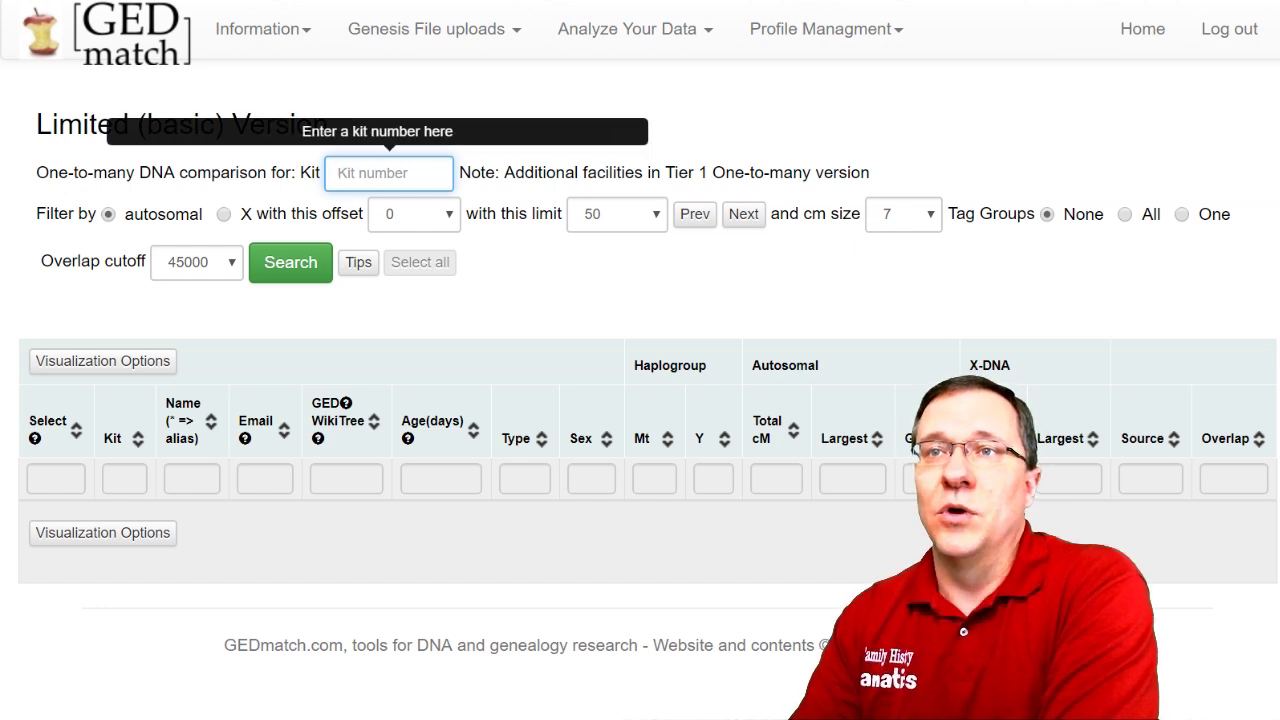
# Paste the kit number and search with offset 0, limit 50, 7 cM, 45000 overlap.
pyautogui.write('A349158')
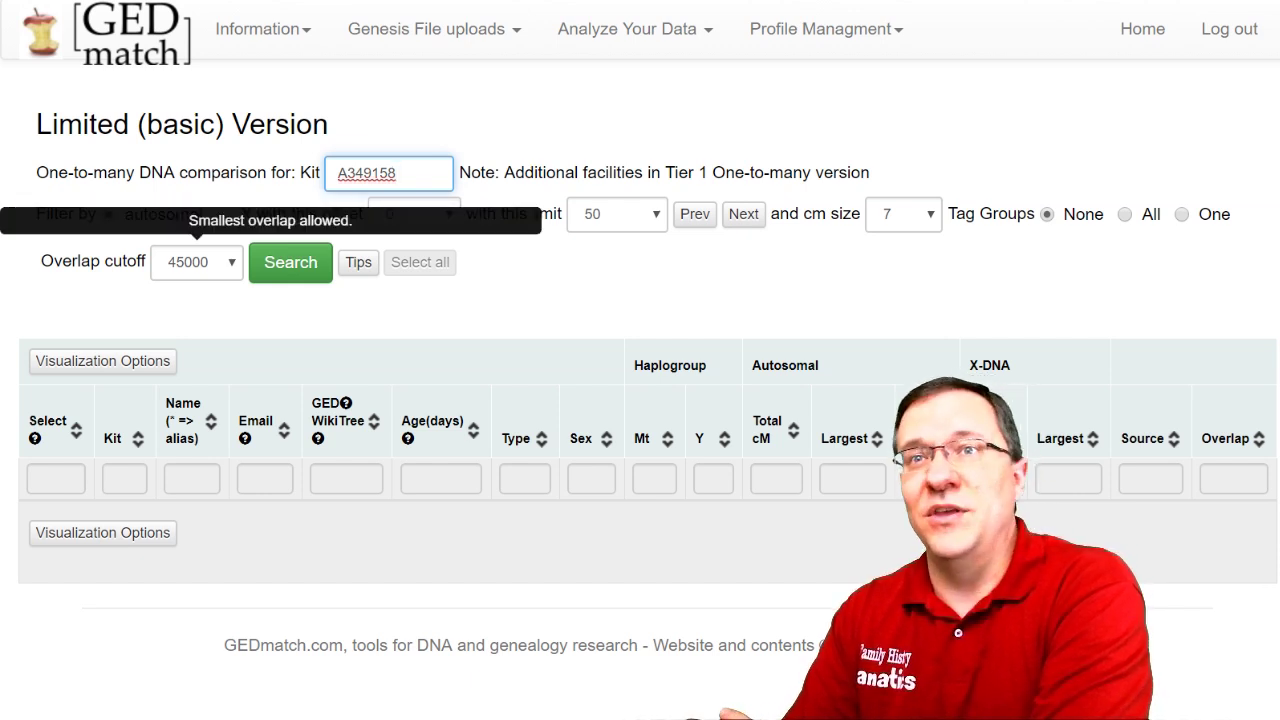
pyautogui.click(290, 262)
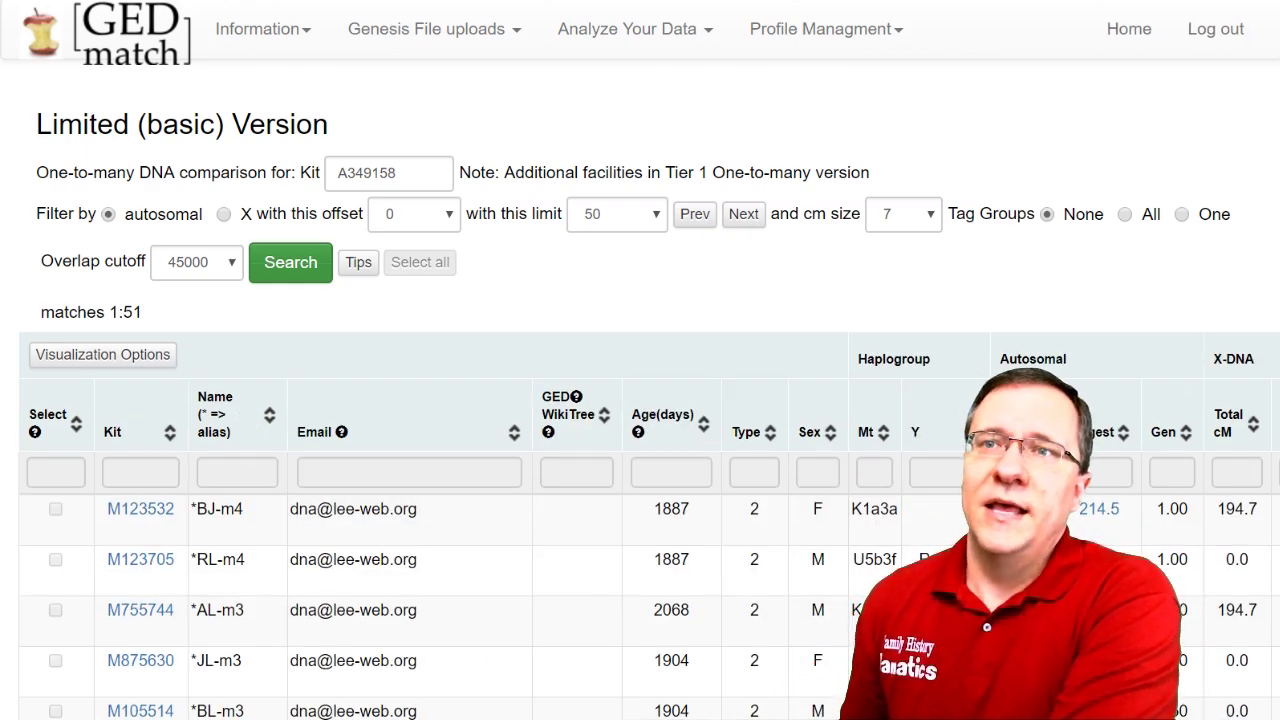
# Scroll through the beta results and open the GEDCOM tree linked to a match.
pyautogui.scroll(-1, 640, 400)
pyautogui.scroll(-5, 640, 400)
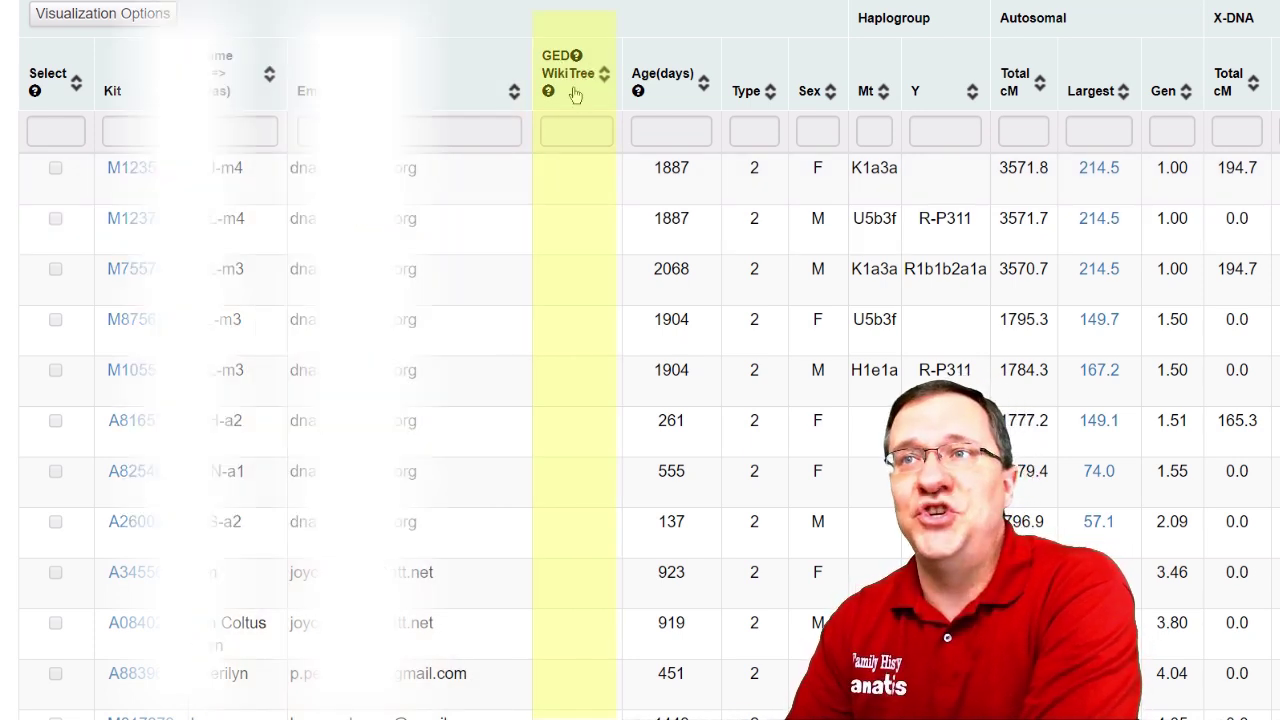
pyautogui.scroll(-7, 566, 287)
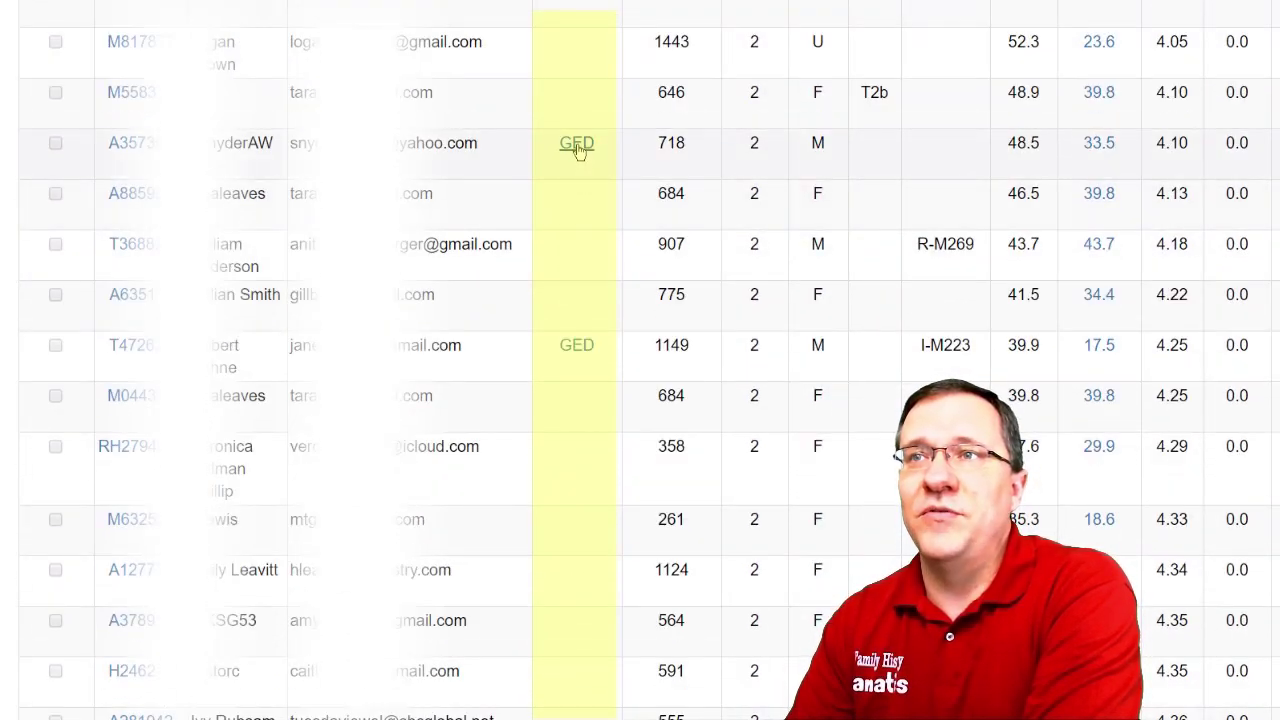
pyautogui.scroll(-15, 583, 266)
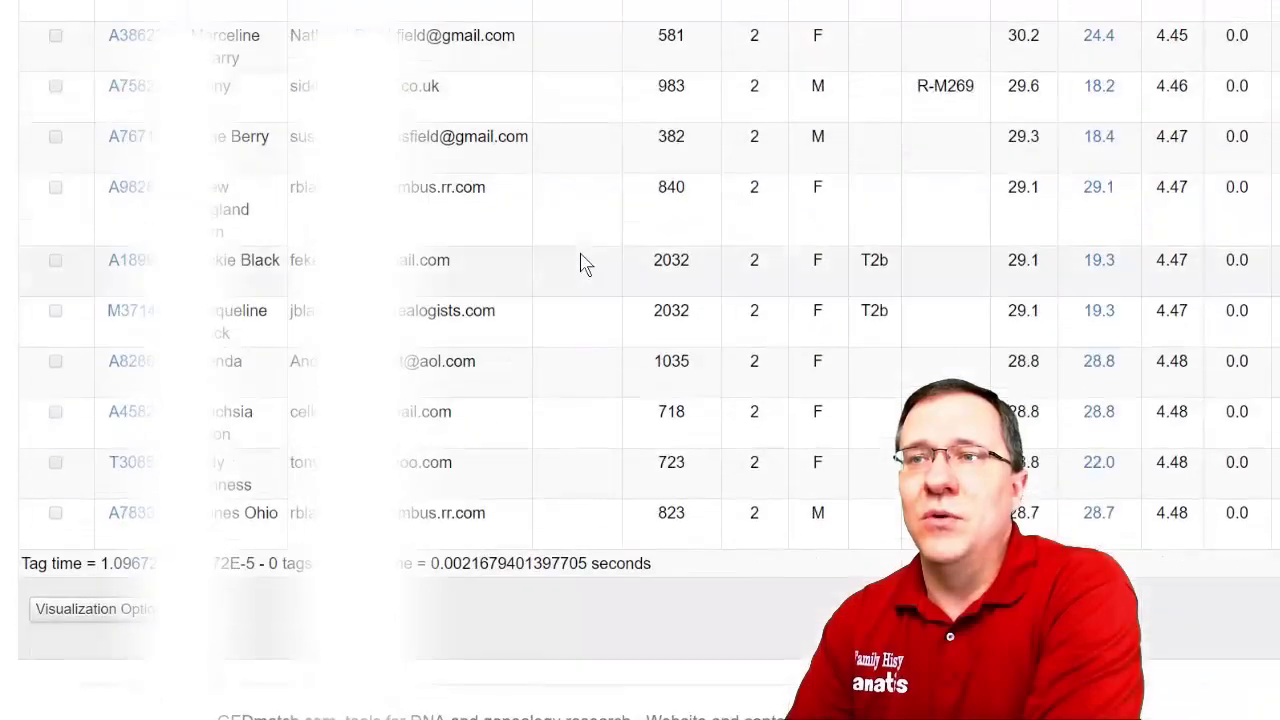
pyautogui.scroll(13, 583, 263)
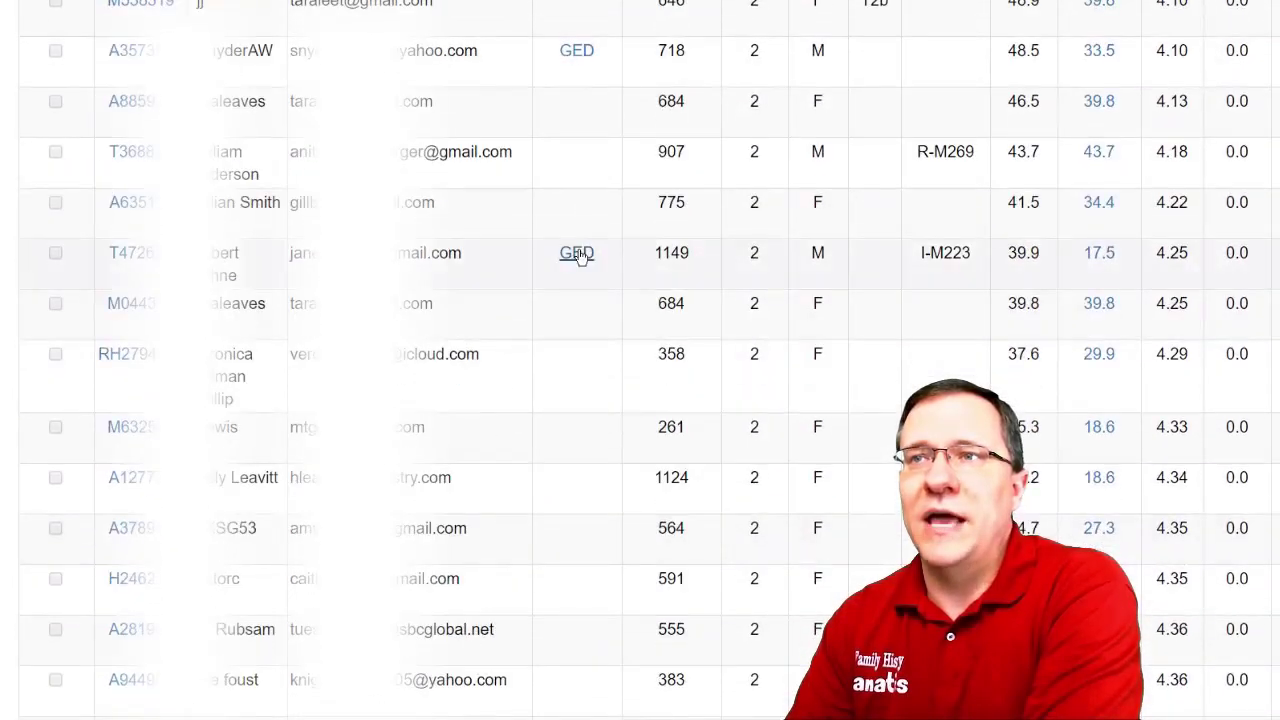
pyautogui.scroll(3, 578, 256)
pyautogui.scroll(-2, 580, 262)
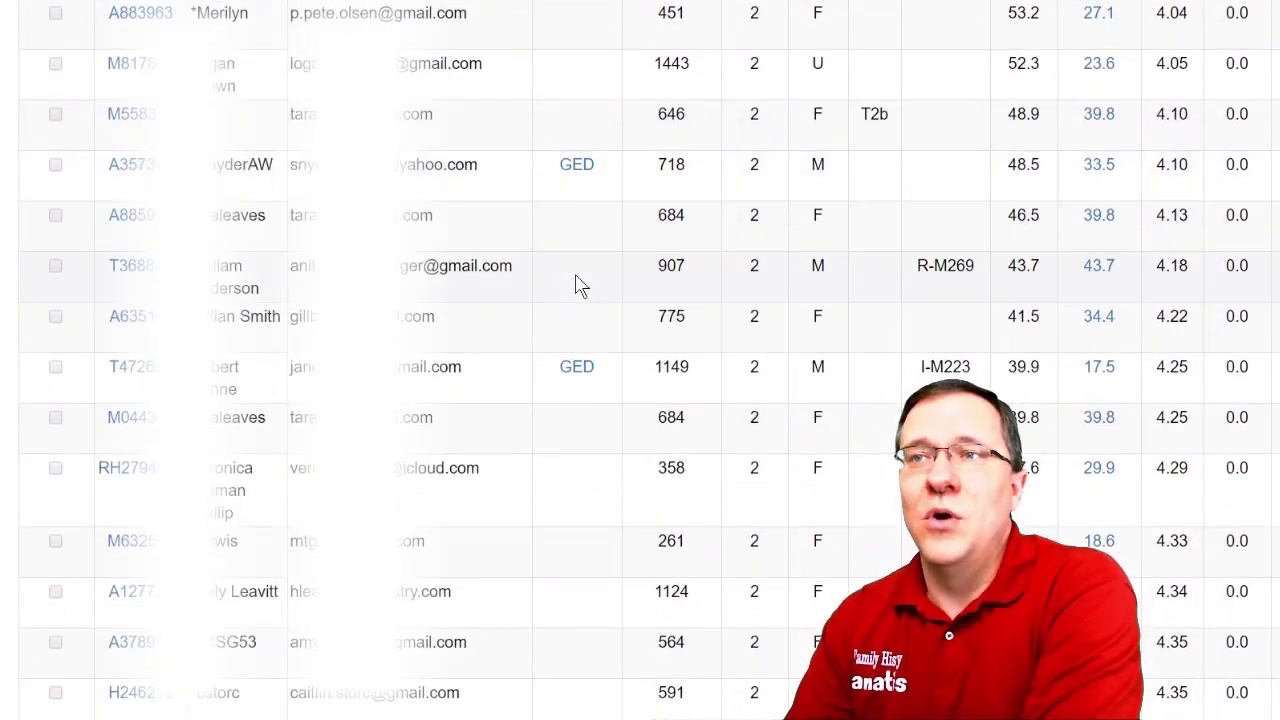
pyautogui.click(576, 167)
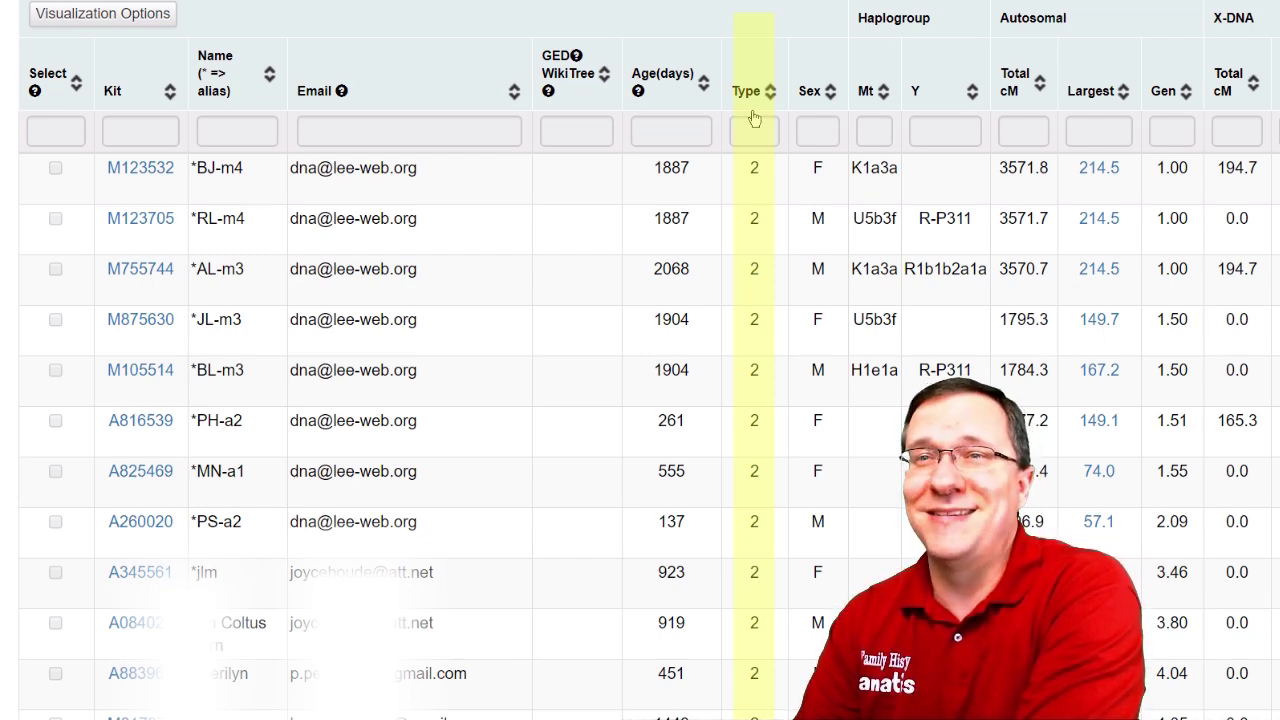
# Sort the beta match list by Total cM, largest first, led by 3571.8 cM.
pyautogui.scroll(-6, 752, 256)
pyautogui.scroll(-8, 752, 256)
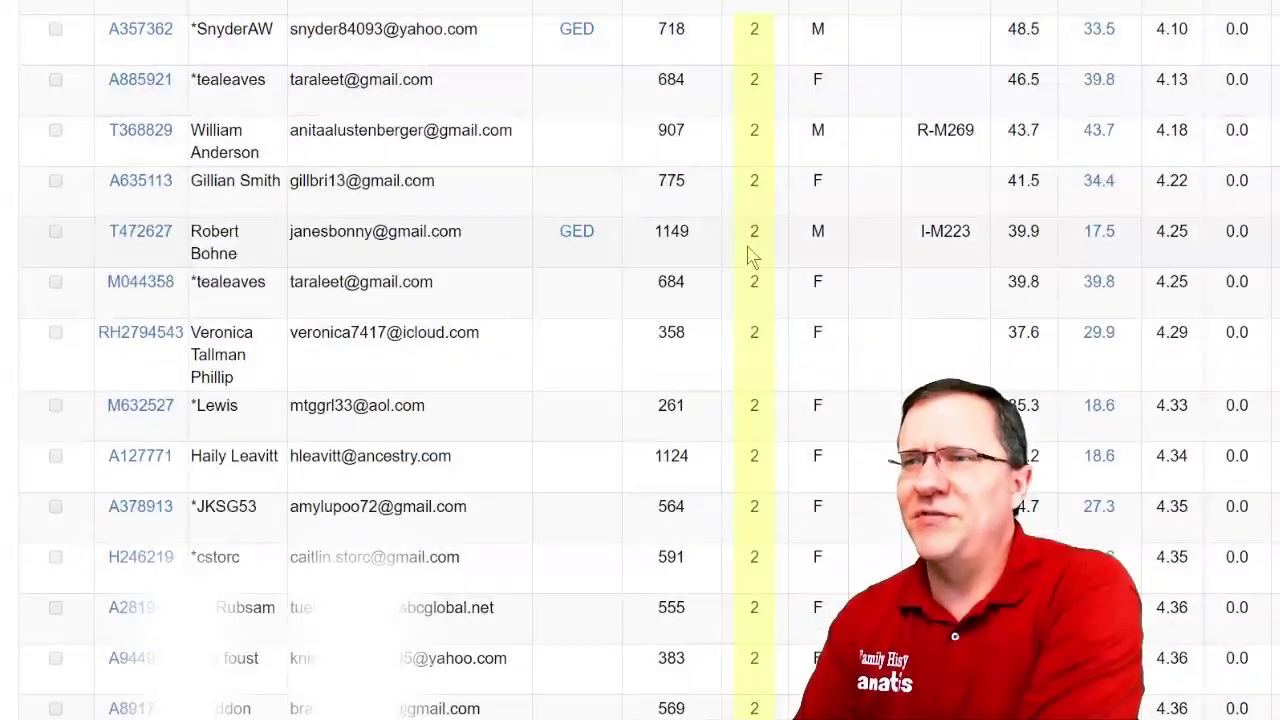
pyautogui.scroll(6, 752, 256)
pyautogui.scroll(8, 752, 256)
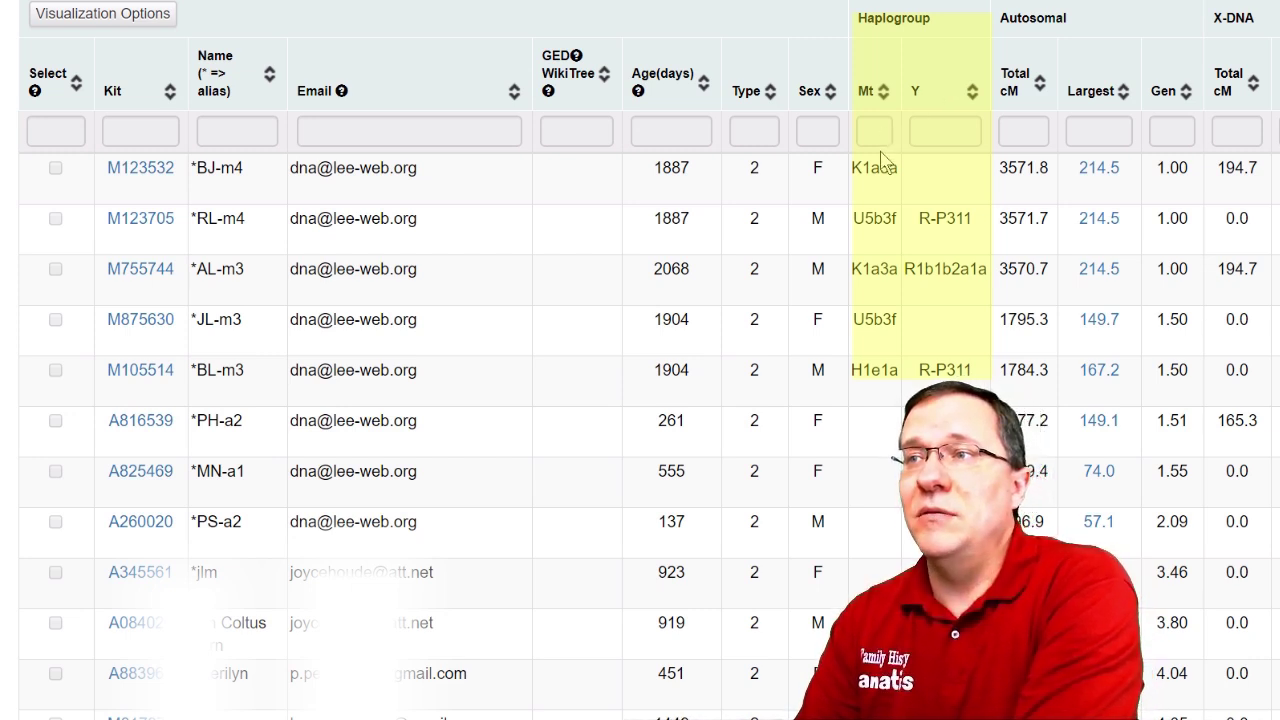
pyautogui.click(1010, 82)
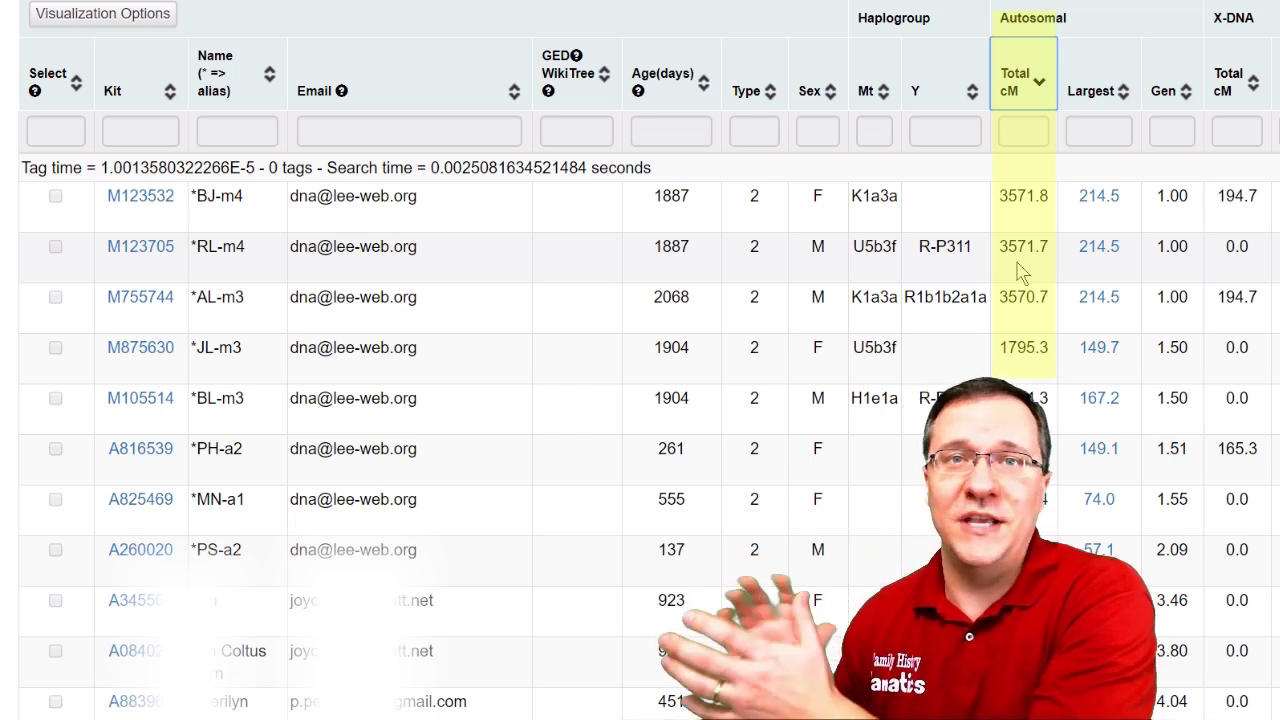
pyautogui.click(1106, 200)
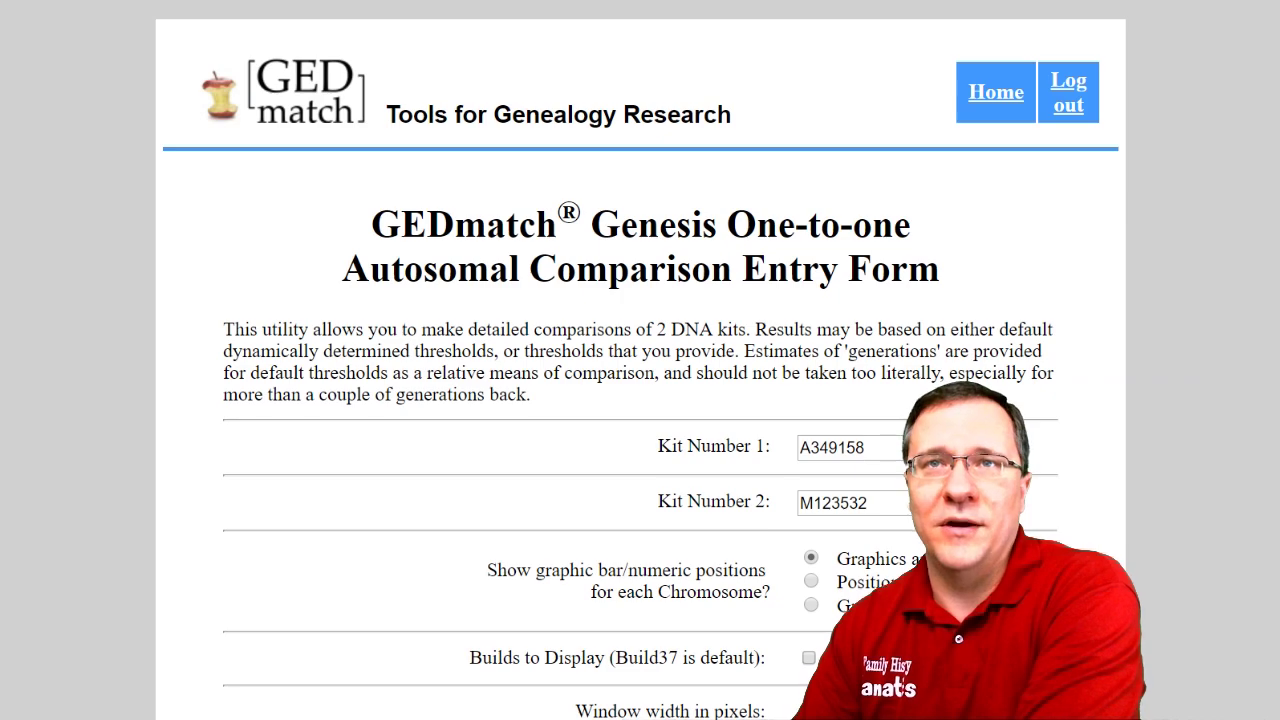
pyautogui.hotkey('alt', 'Left')
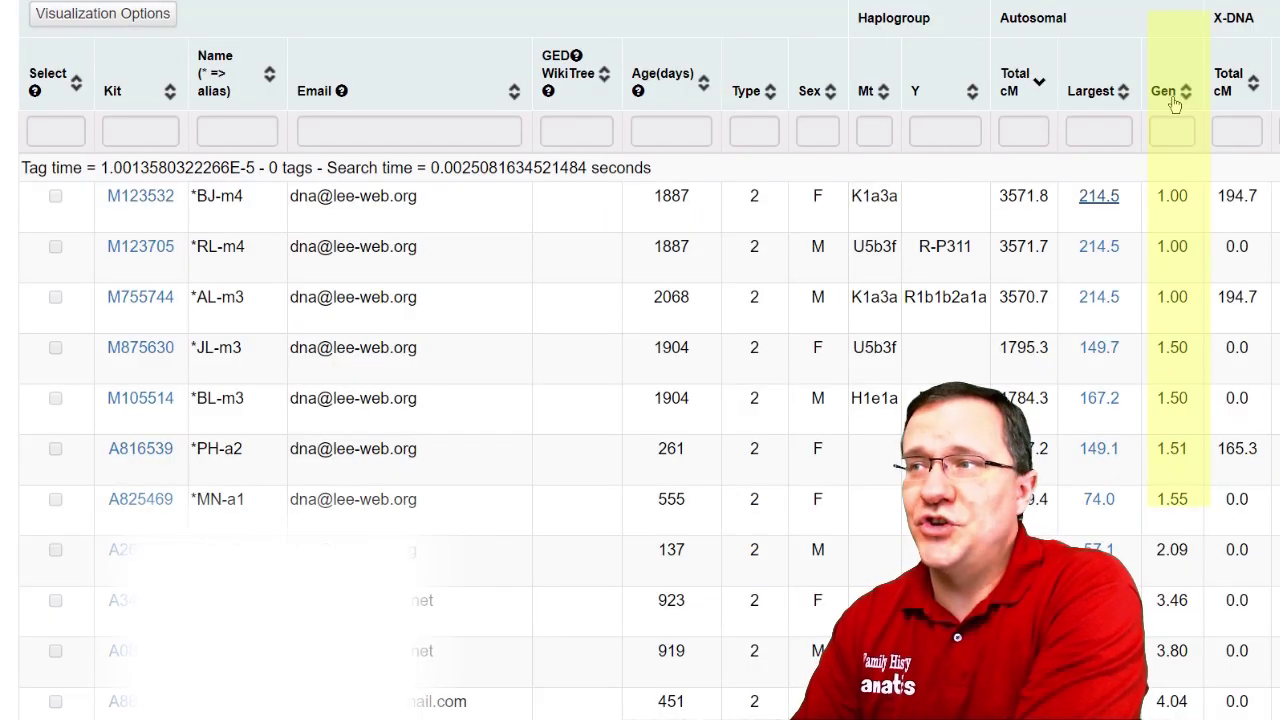
pyautogui.hscroll(5, 1146, 425)
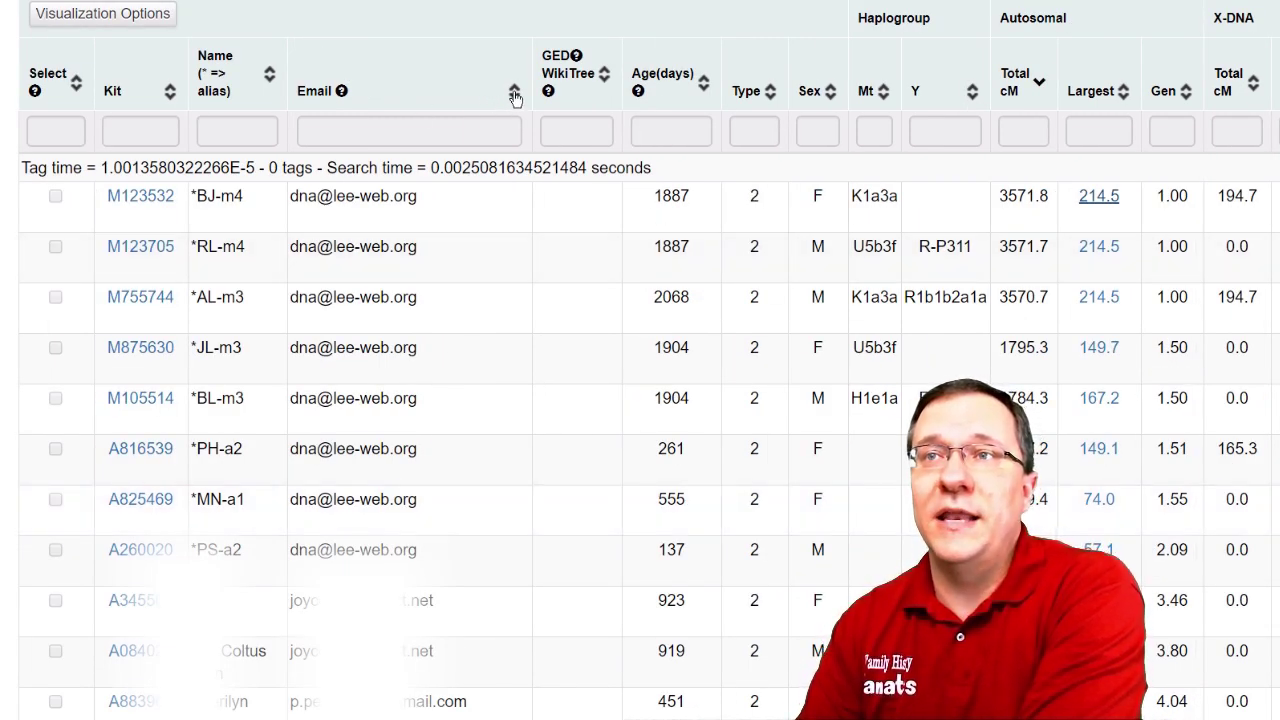
# Sort the matches by name both ways, then by kit, age, and GED WikiTree.
pyautogui.click(270, 77)
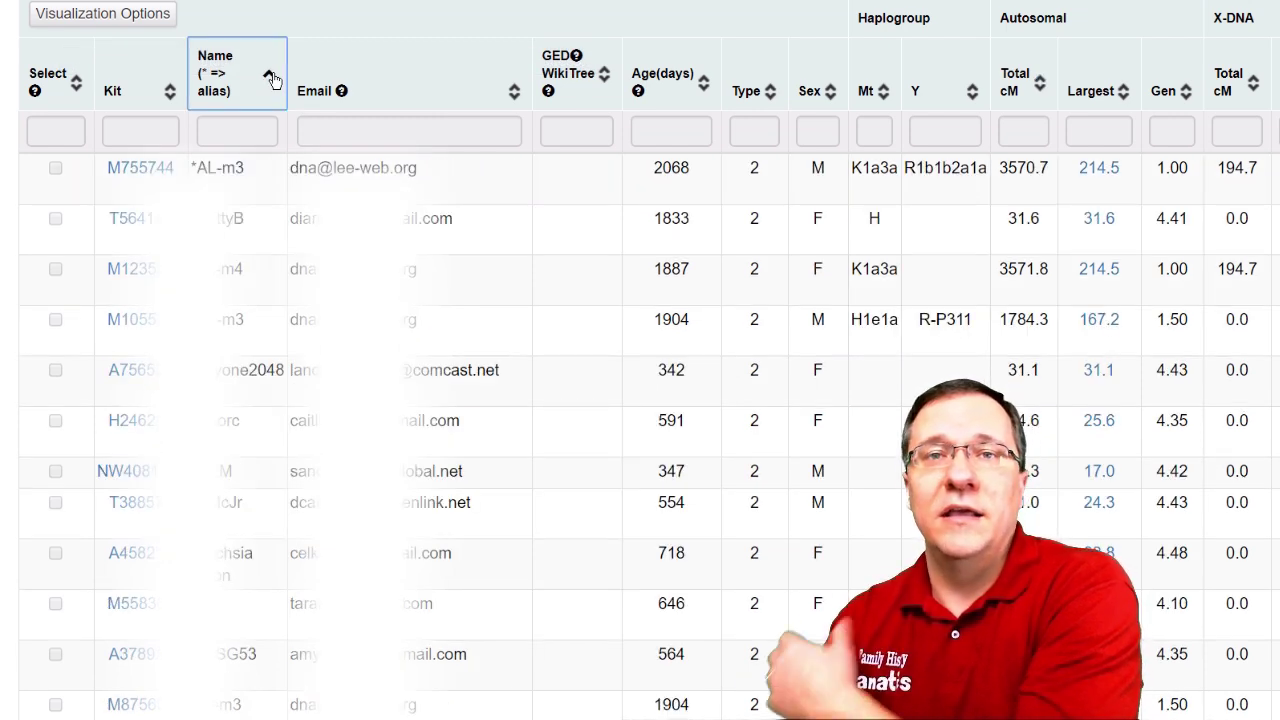
pyautogui.click(270, 77)
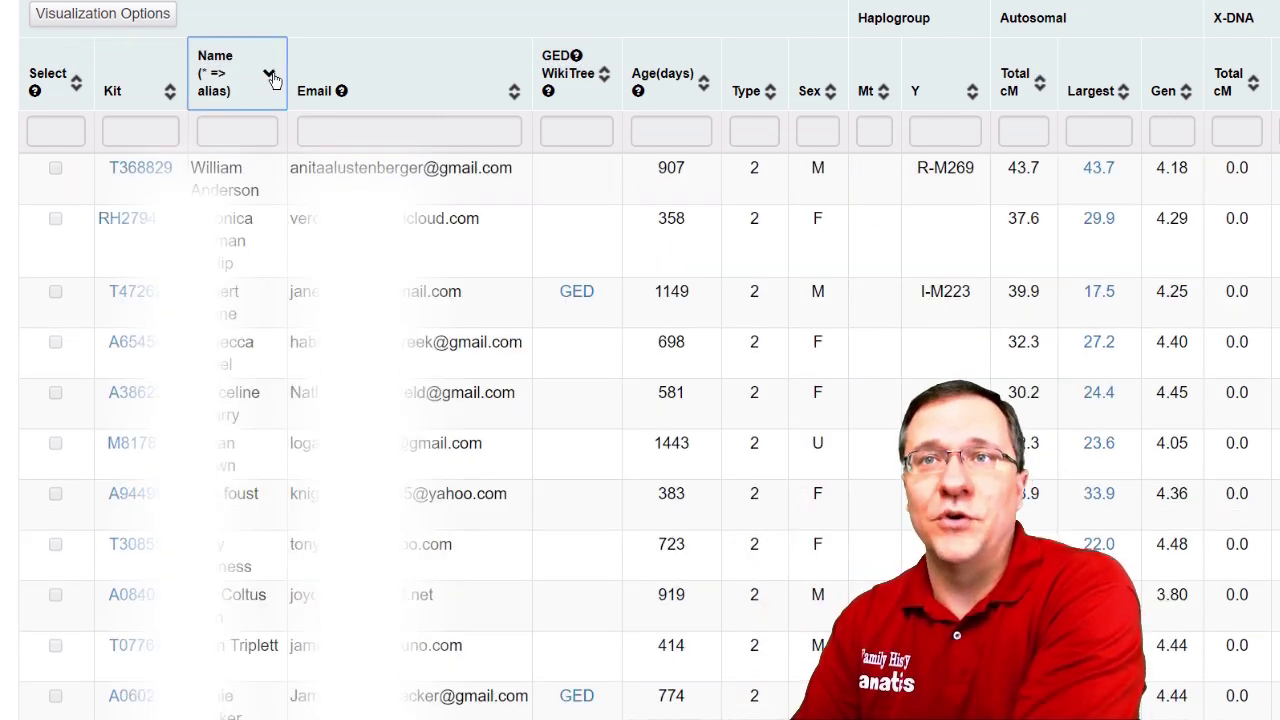
pyautogui.click(170, 93)
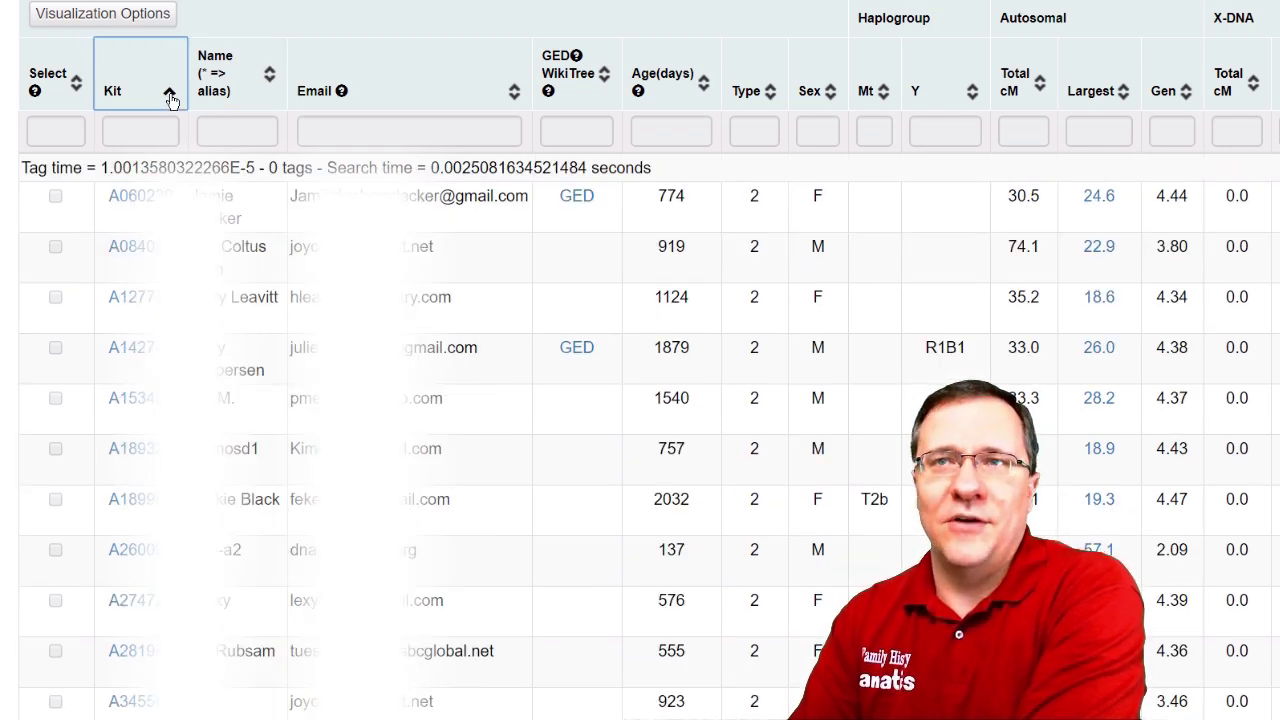
pyautogui.click(704, 90)
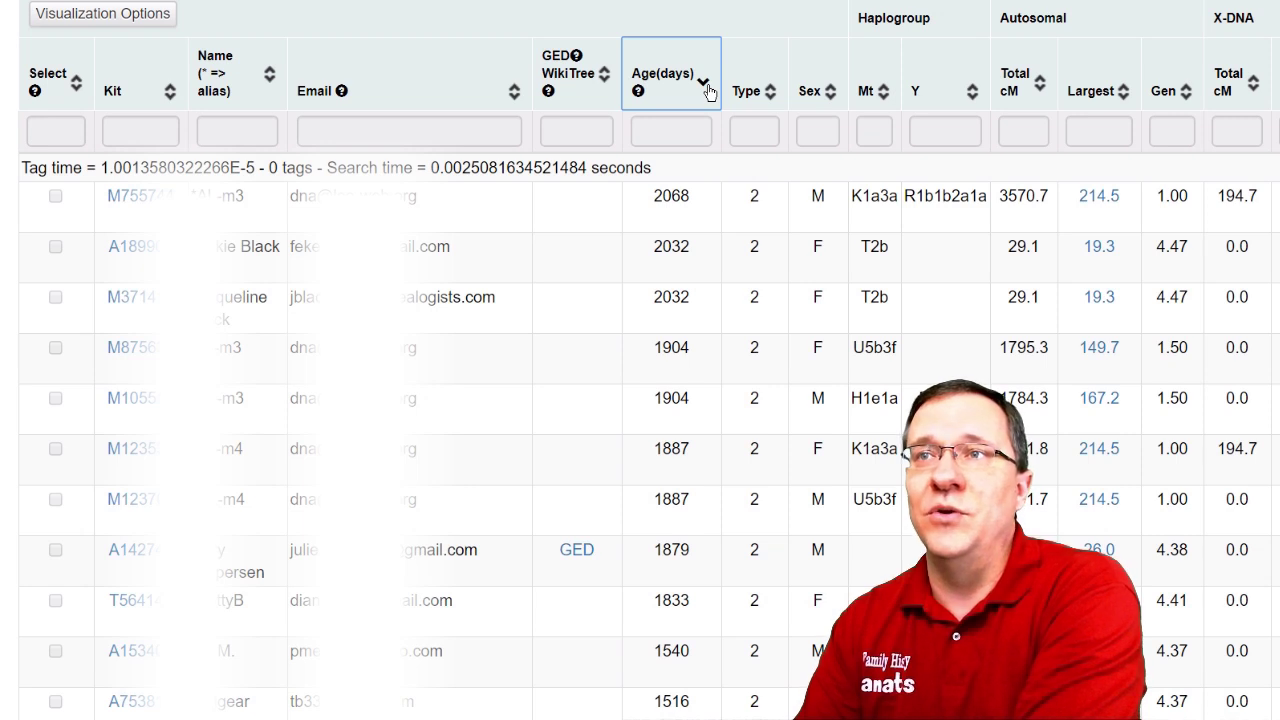
pyautogui.click(604, 76)
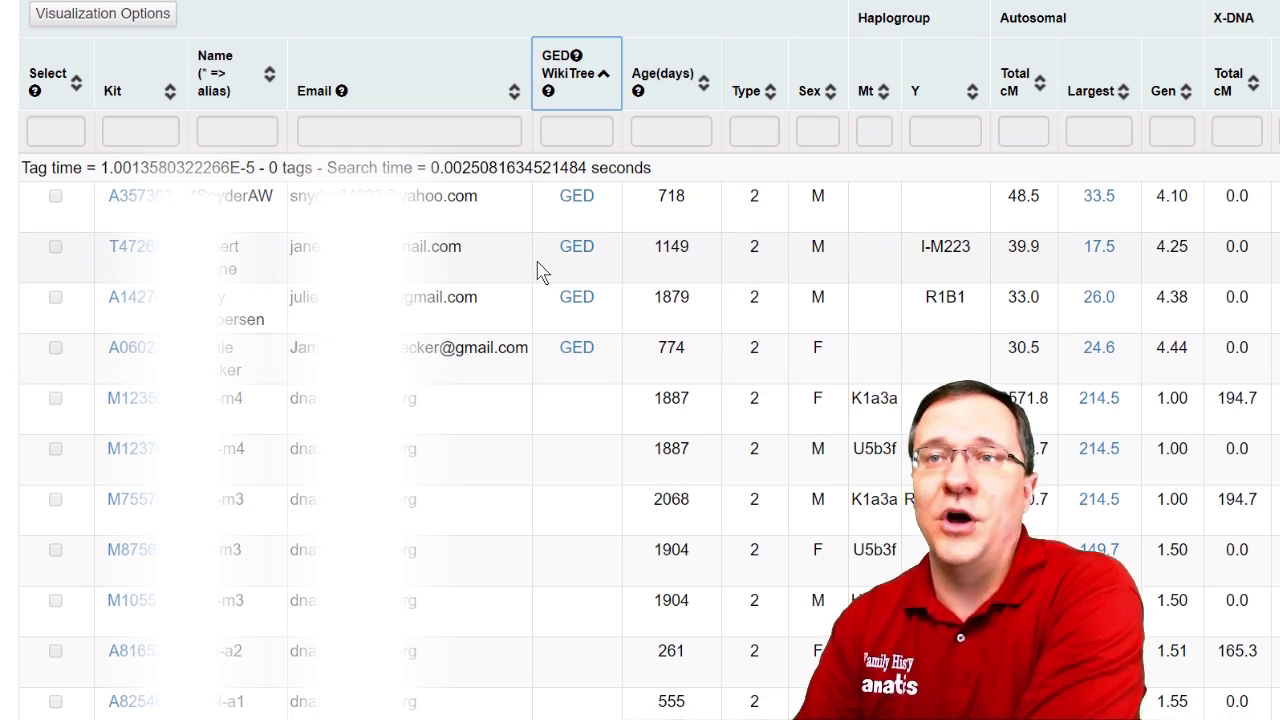
# Sort by Total cM descending, then Mt, then X-DNA Total cM descending (194.7 cM first).
pyautogui.click(1038, 88)
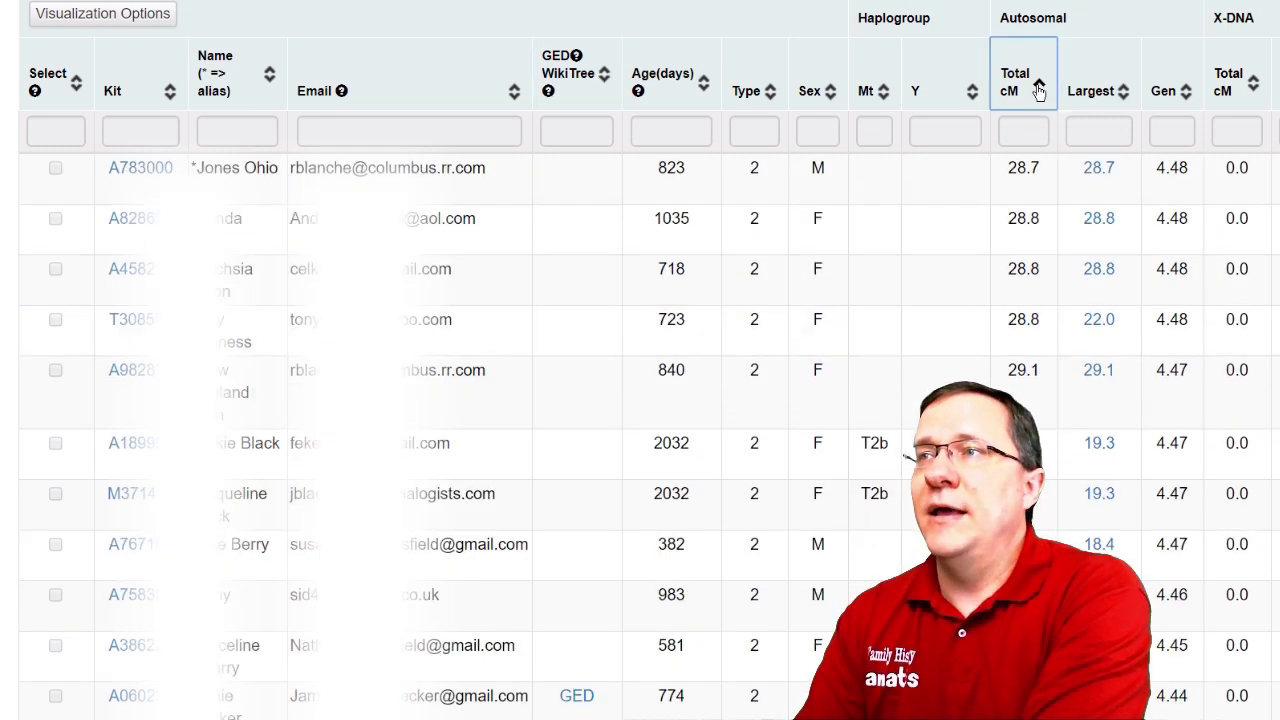
pyautogui.click(1038, 88)
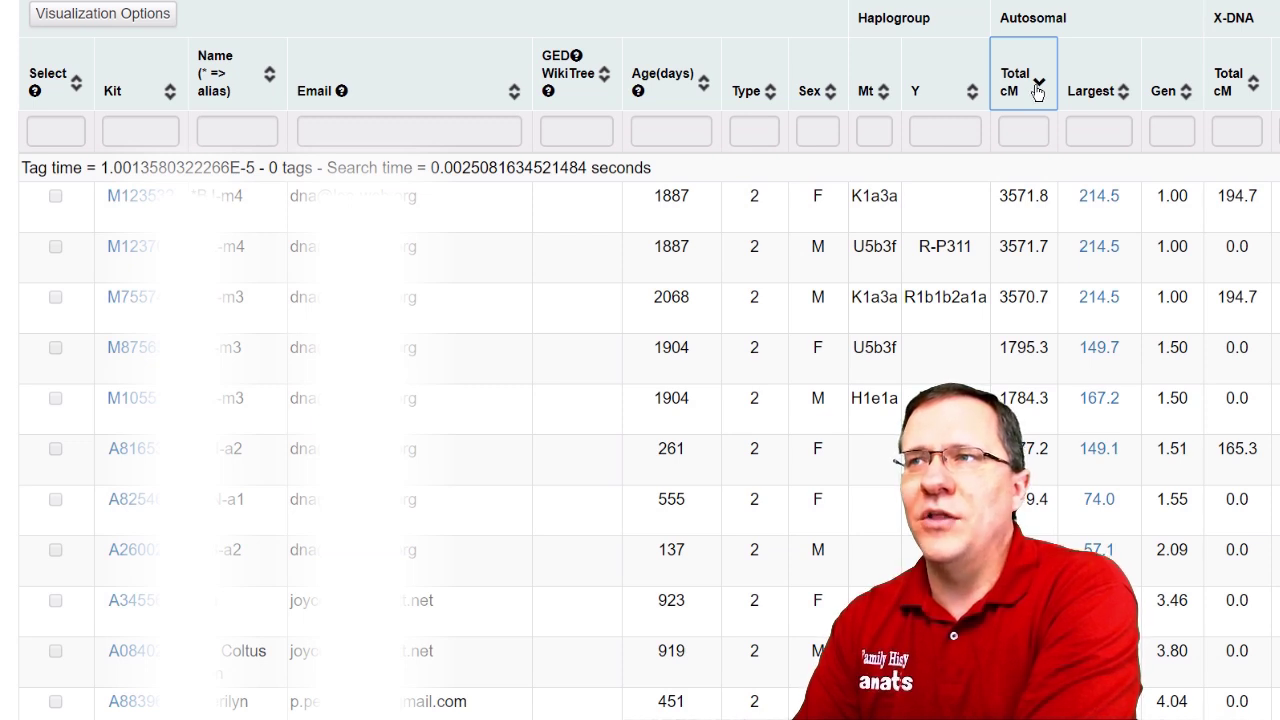
pyautogui.click(882, 92)
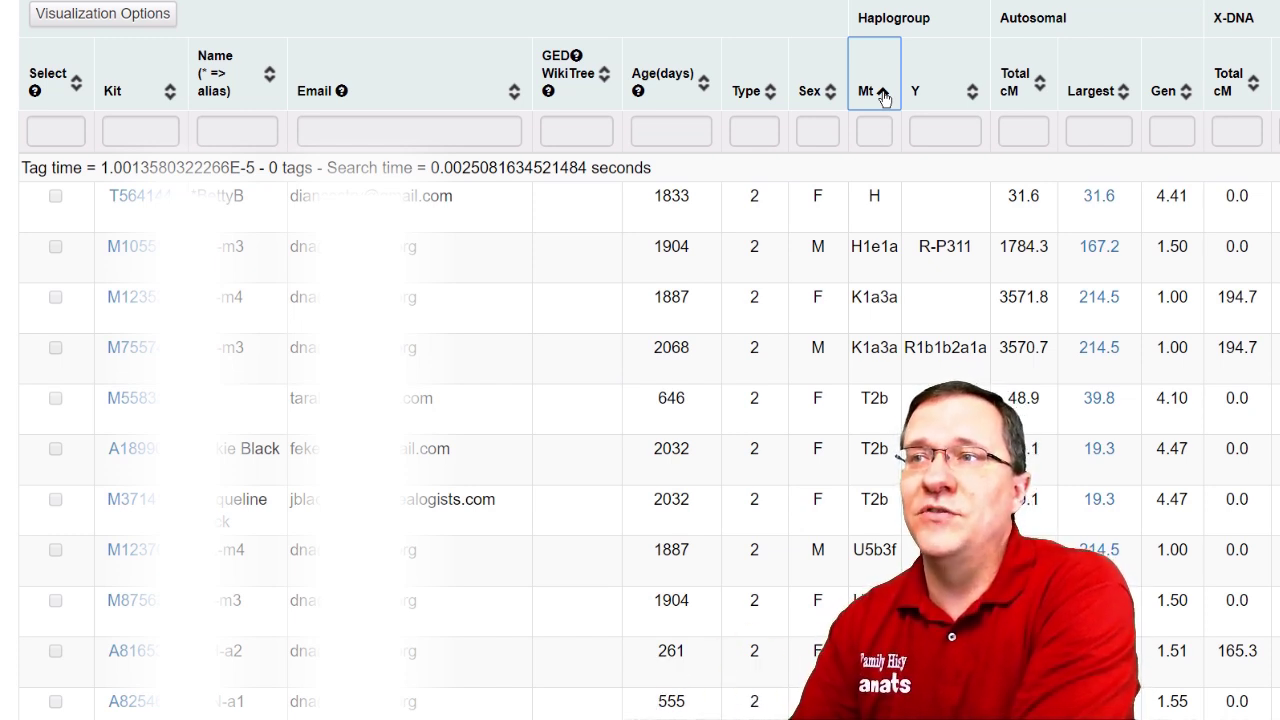
pyautogui.click(1253, 91)
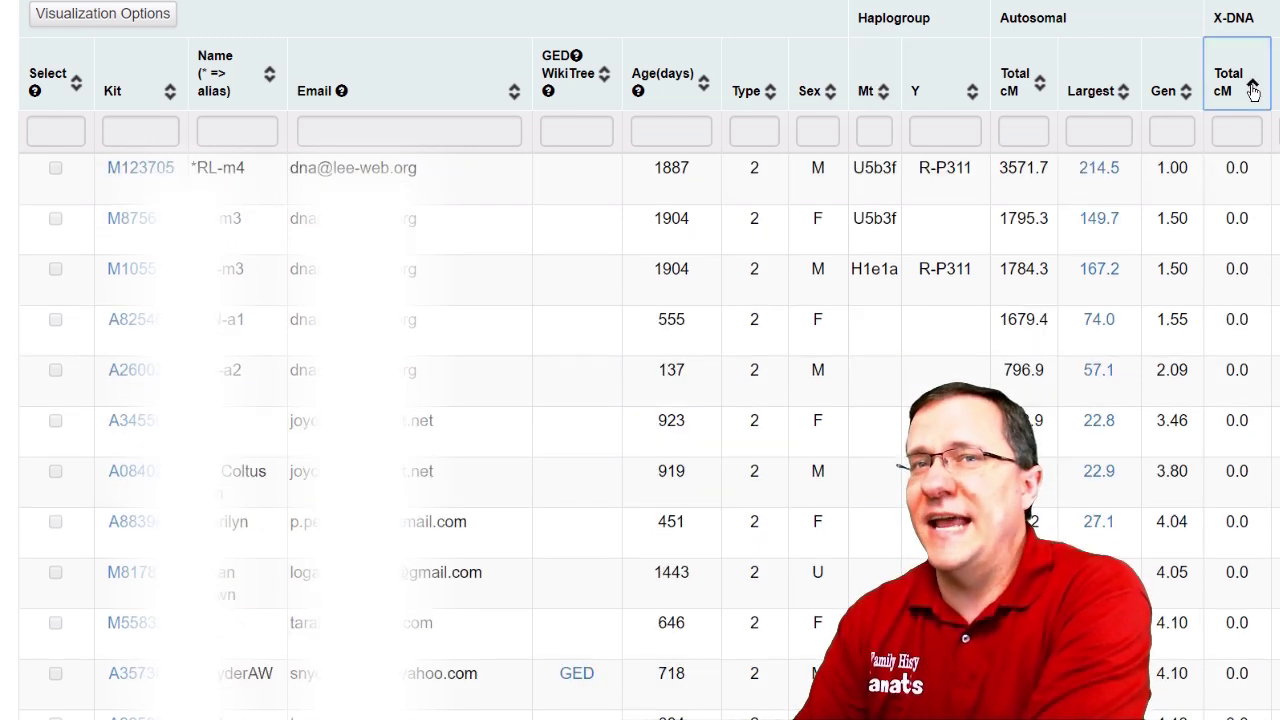
pyautogui.click(1253, 91)
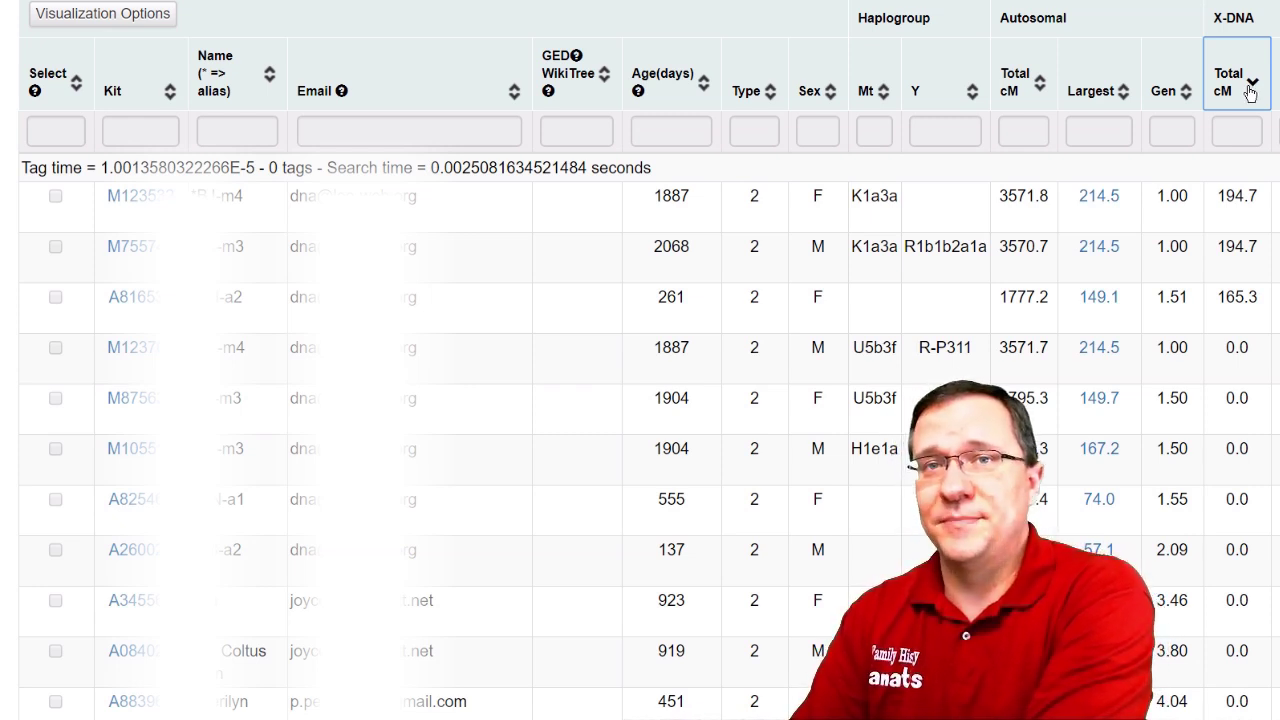
pyautogui.scroll(3, 640, 400)
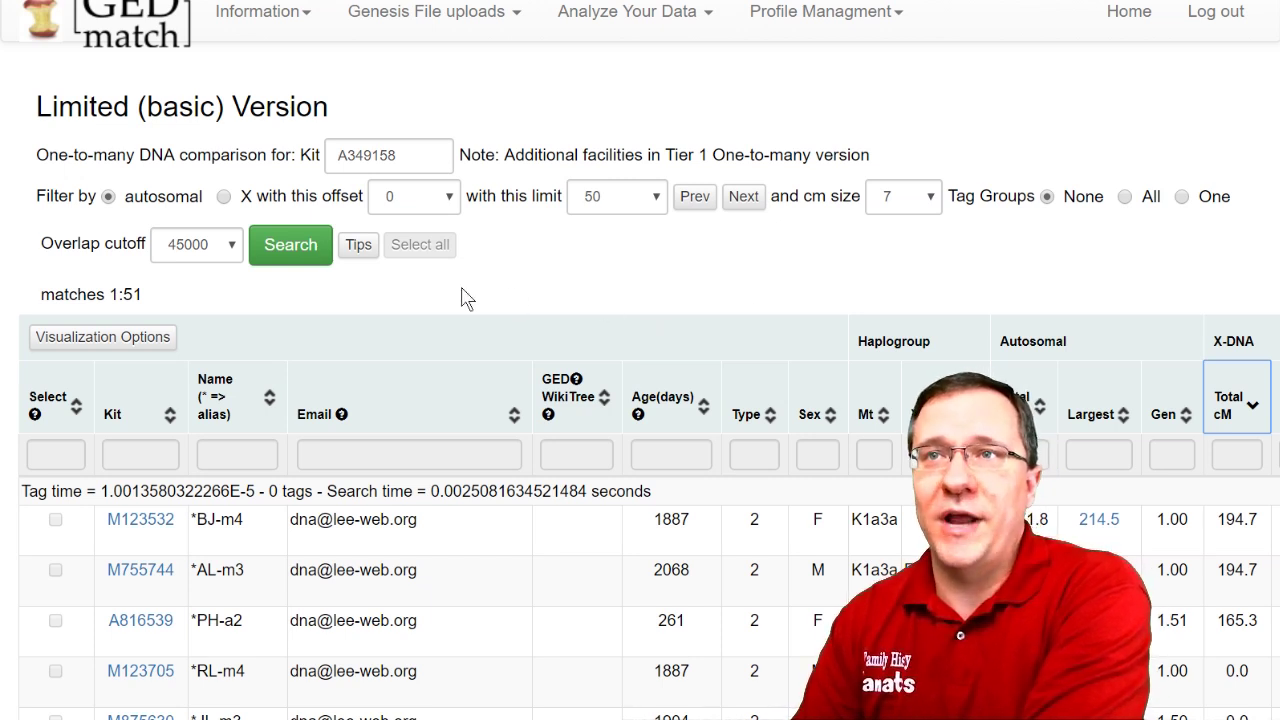
# Rerun the search and raise the match limit to 3000, listing matches 1:3001.
pyautogui.click(290, 247)
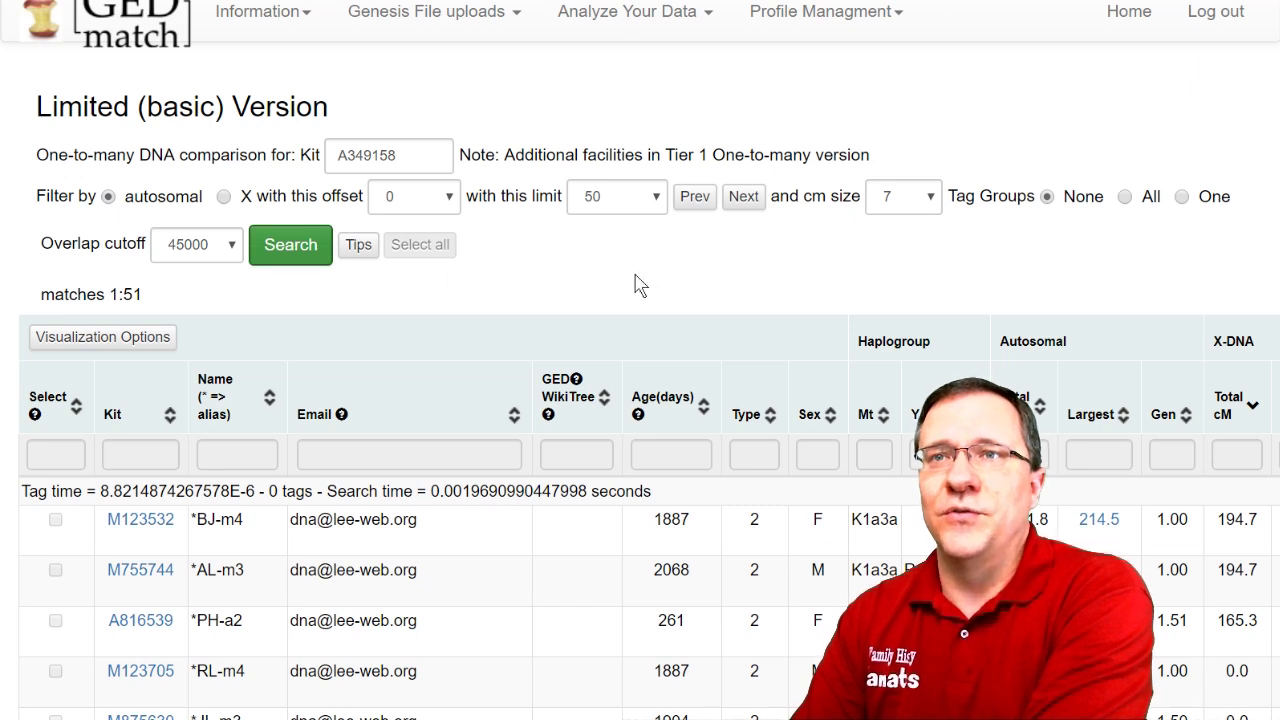
pyautogui.moveTo(98, 294); pyautogui.dragTo(168, 300)
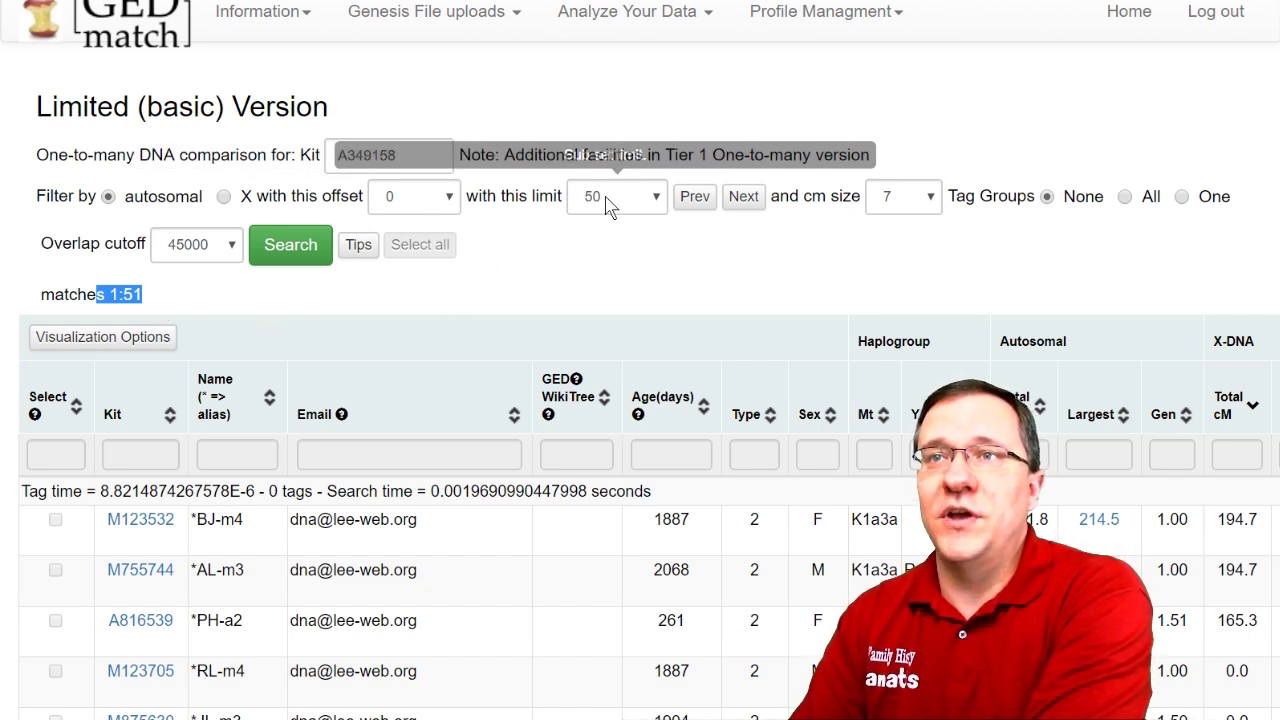
pyautogui.click(657, 200)
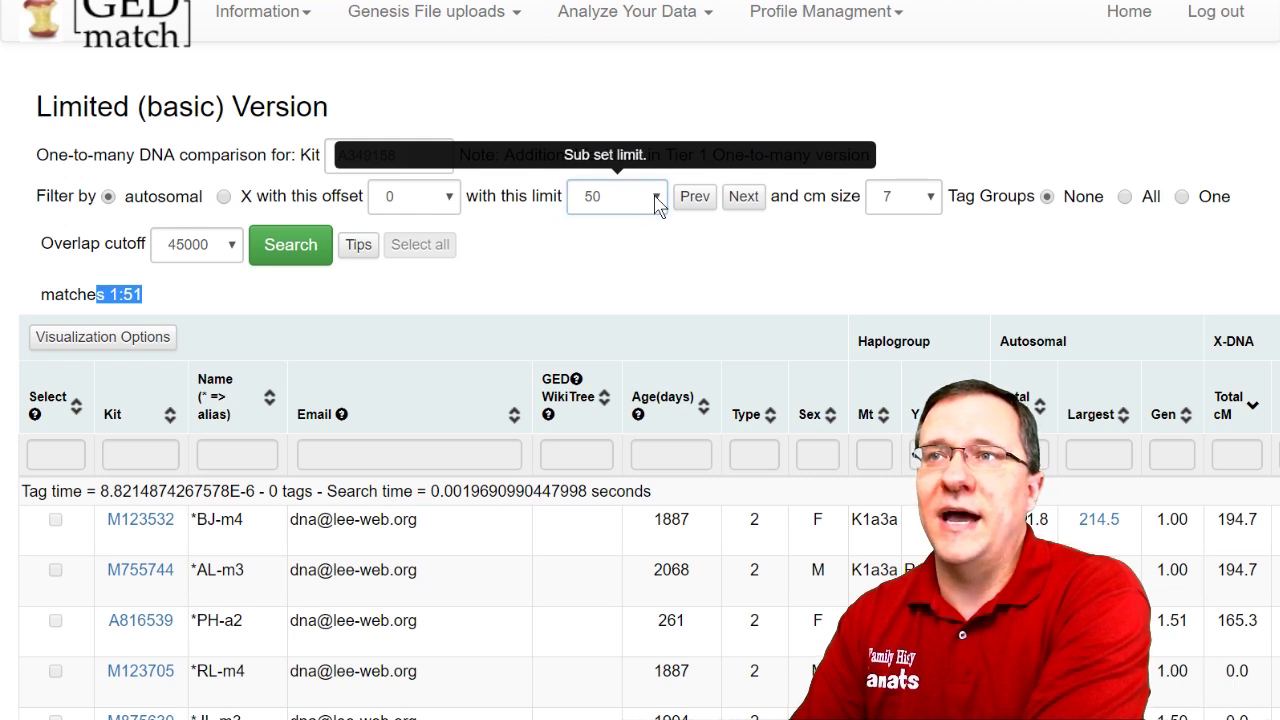
pyautogui.press('Down')
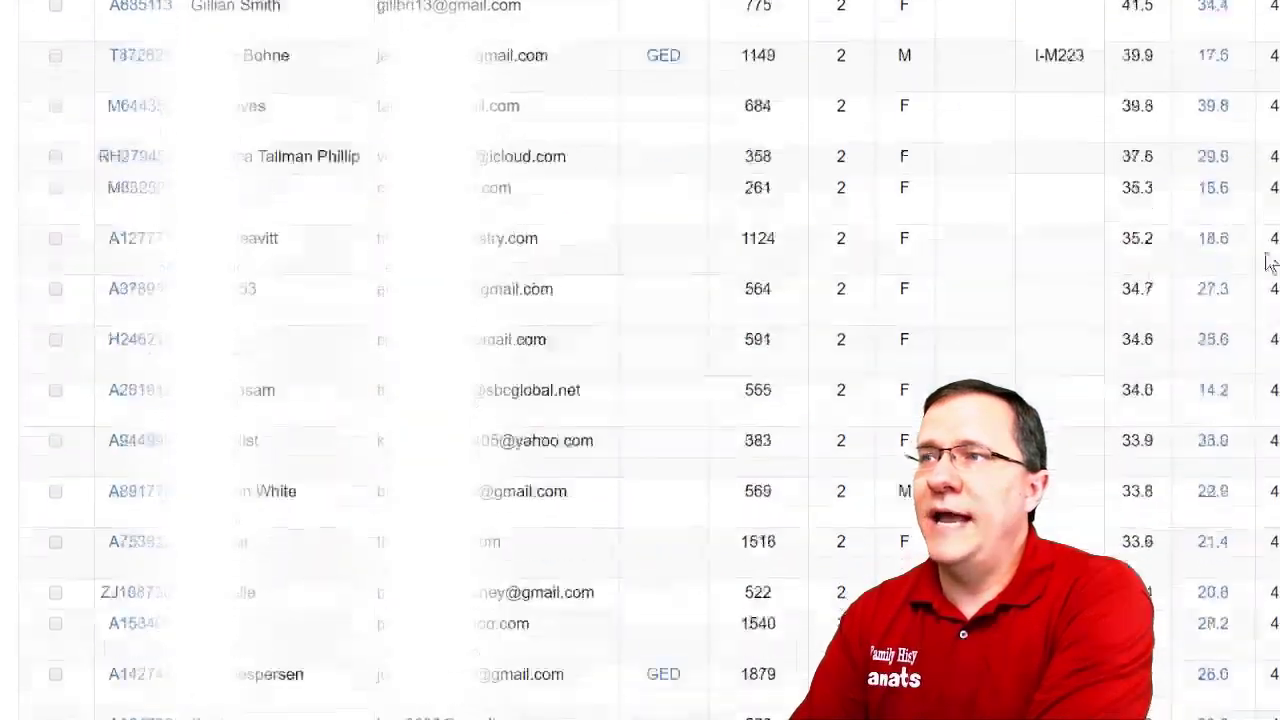
pyautogui.scroll(-15, 1237, 423)
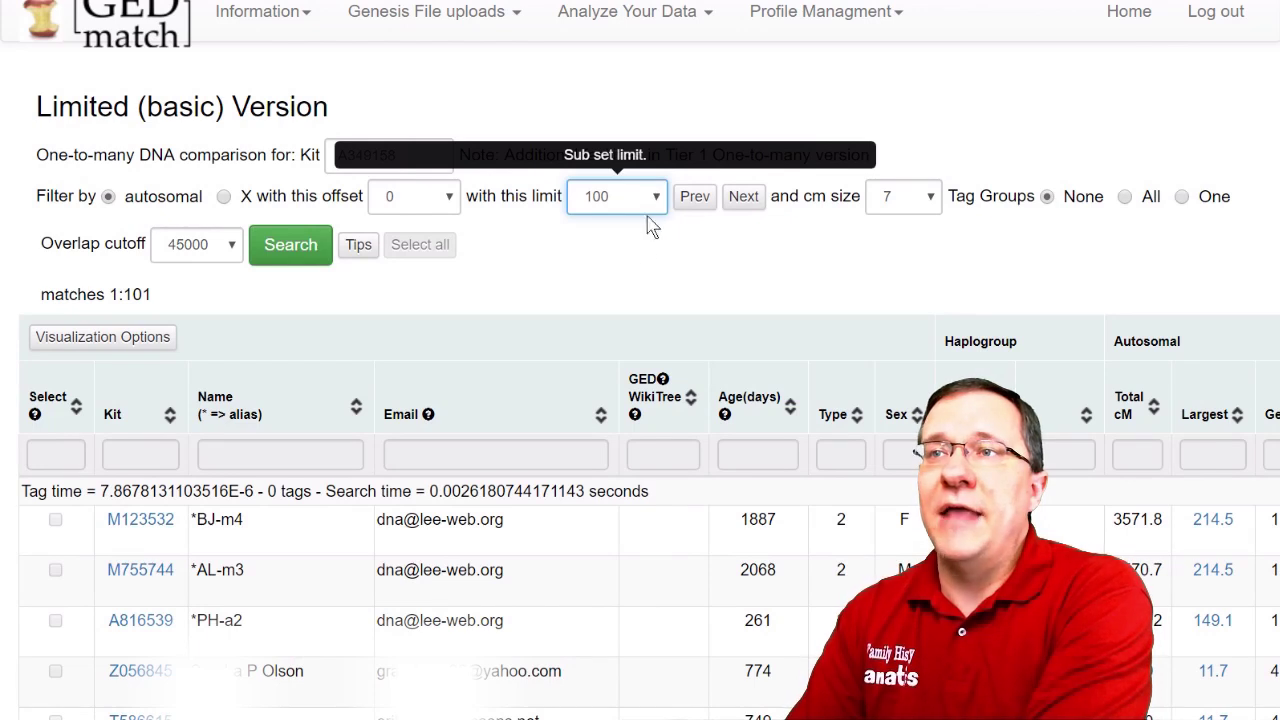
pyautogui.click(632, 296)
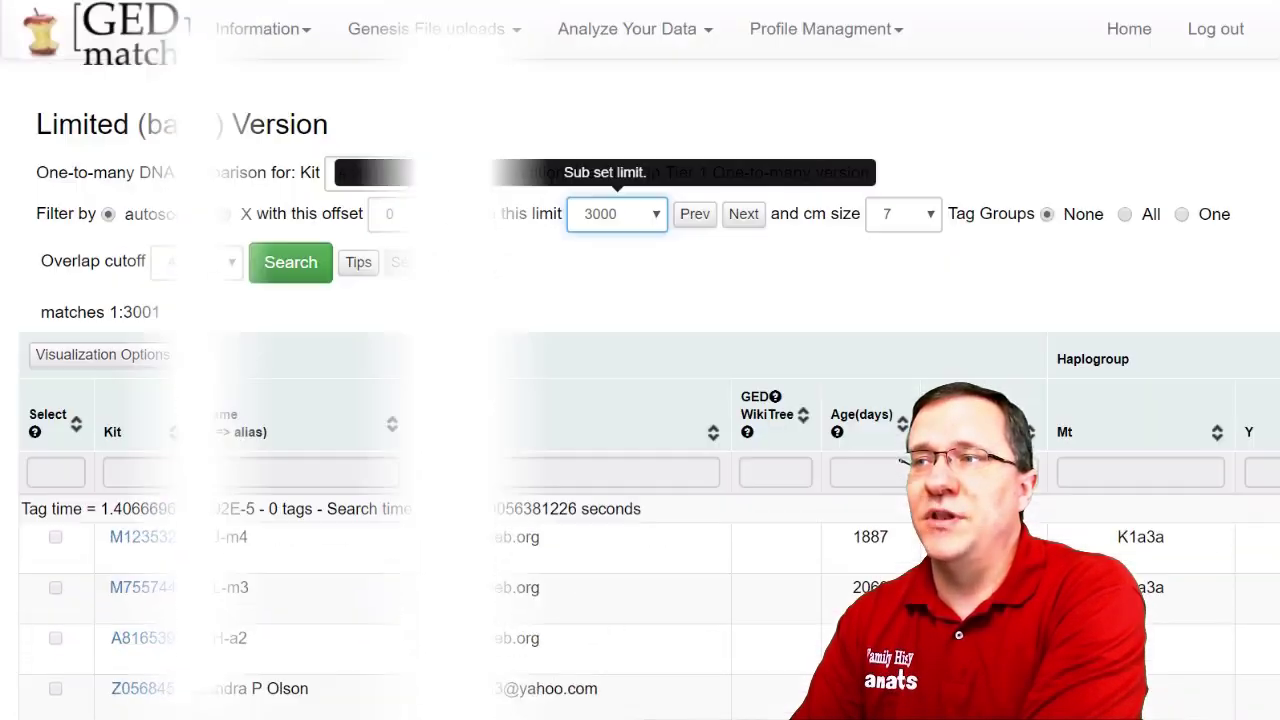
# Scroll across and through matches 101:201 at offset 100, limit 100, sorted by largest segment.
pyautogui.hscroll(6, 640, 400)
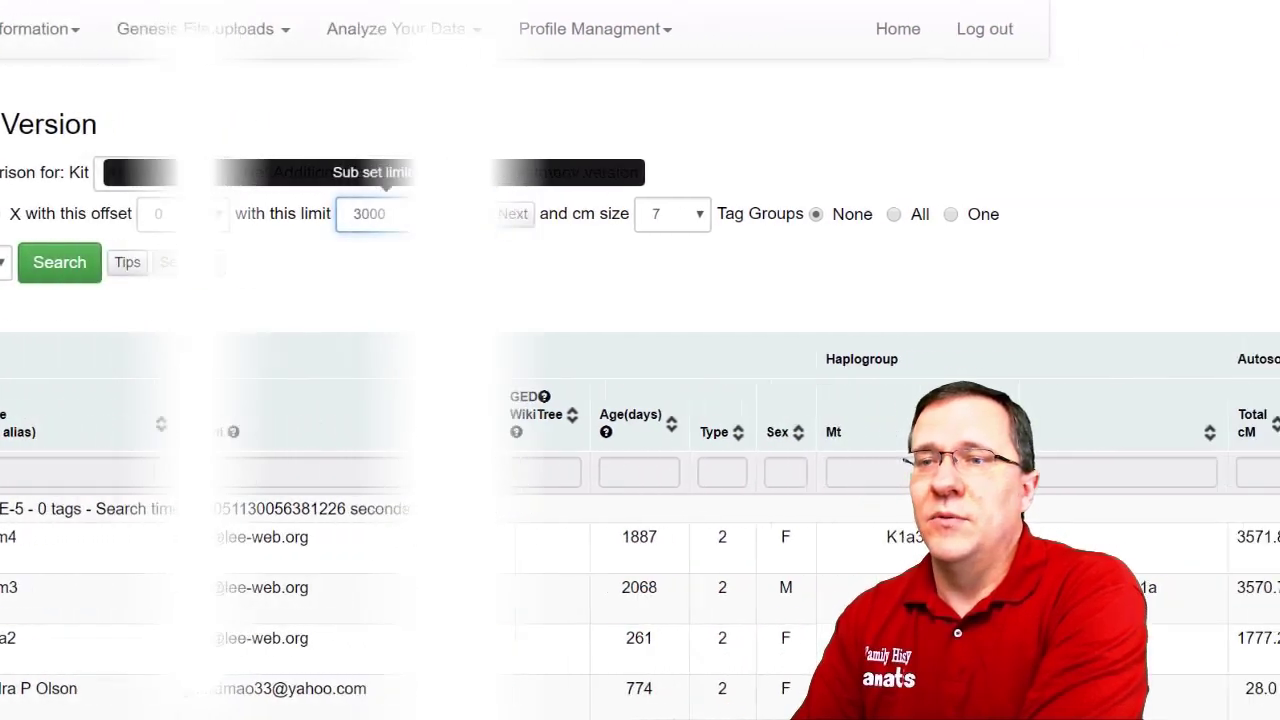
pyautogui.hscroll(2, 640, 400)
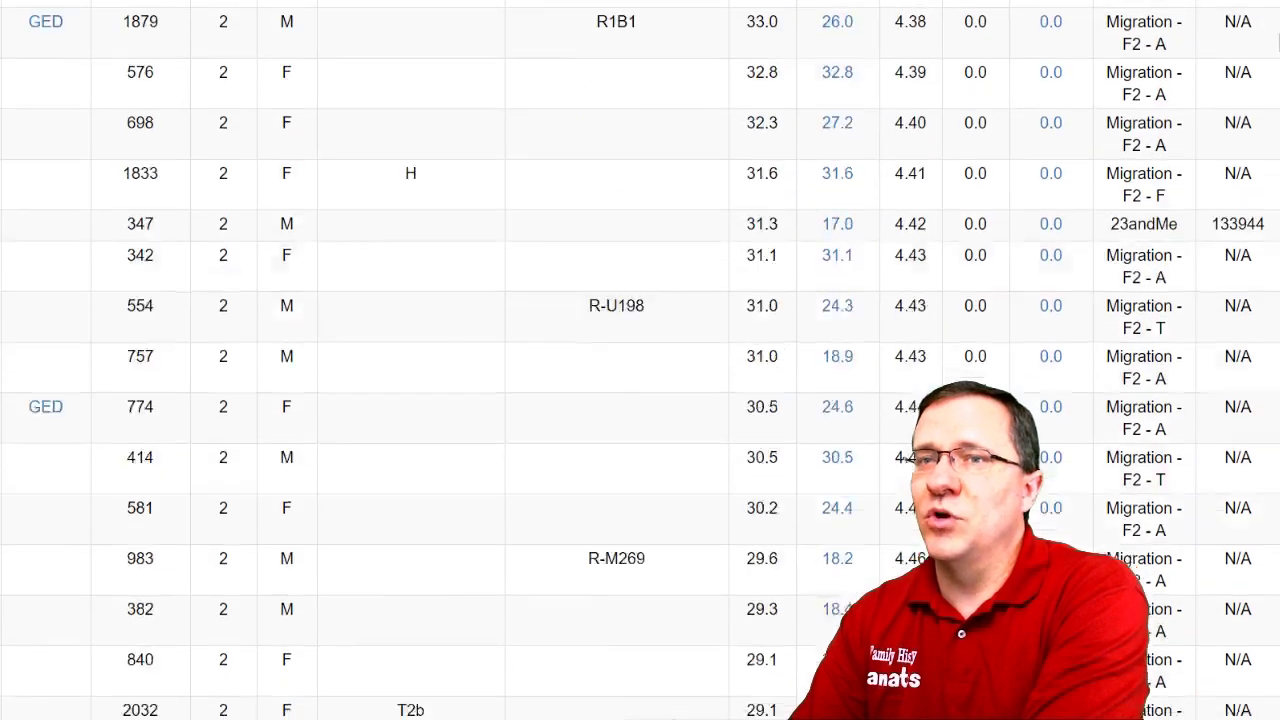
pyautogui.scroll(-15, 1213, 533)
pyautogui.scroll(-12, 1213, 533)
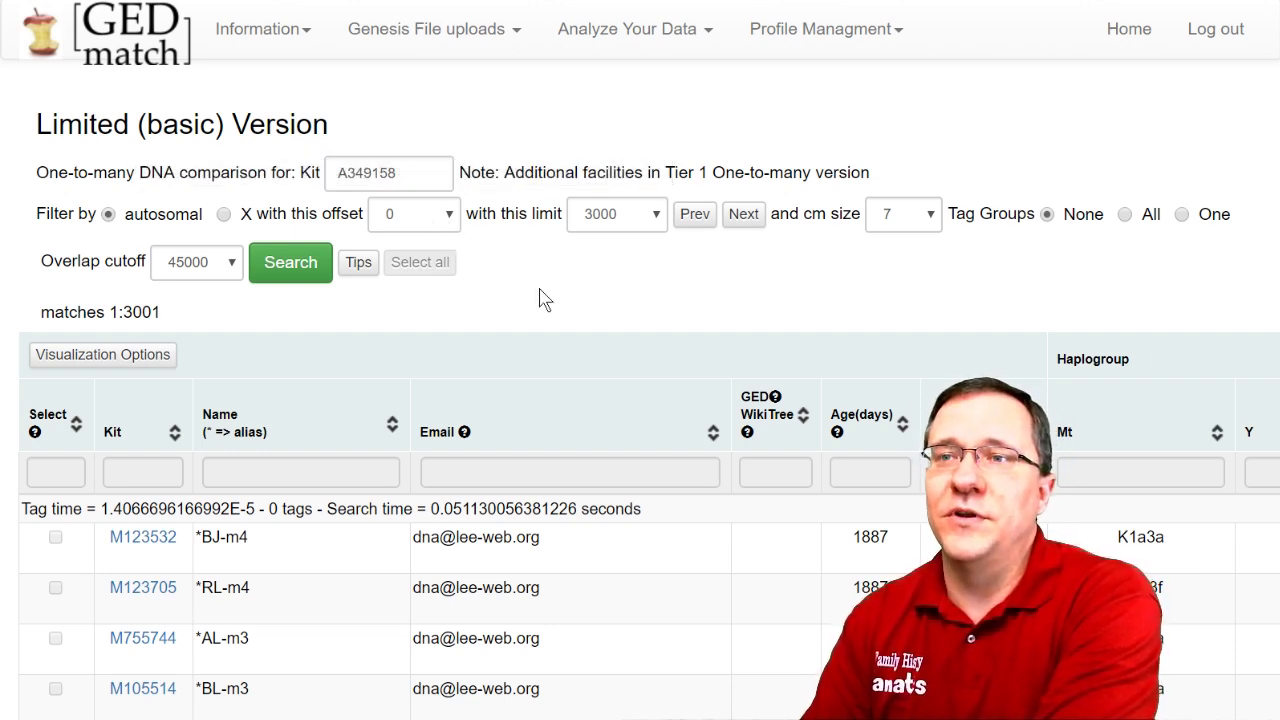
pyautogui.scroll(-2, 540, 298)
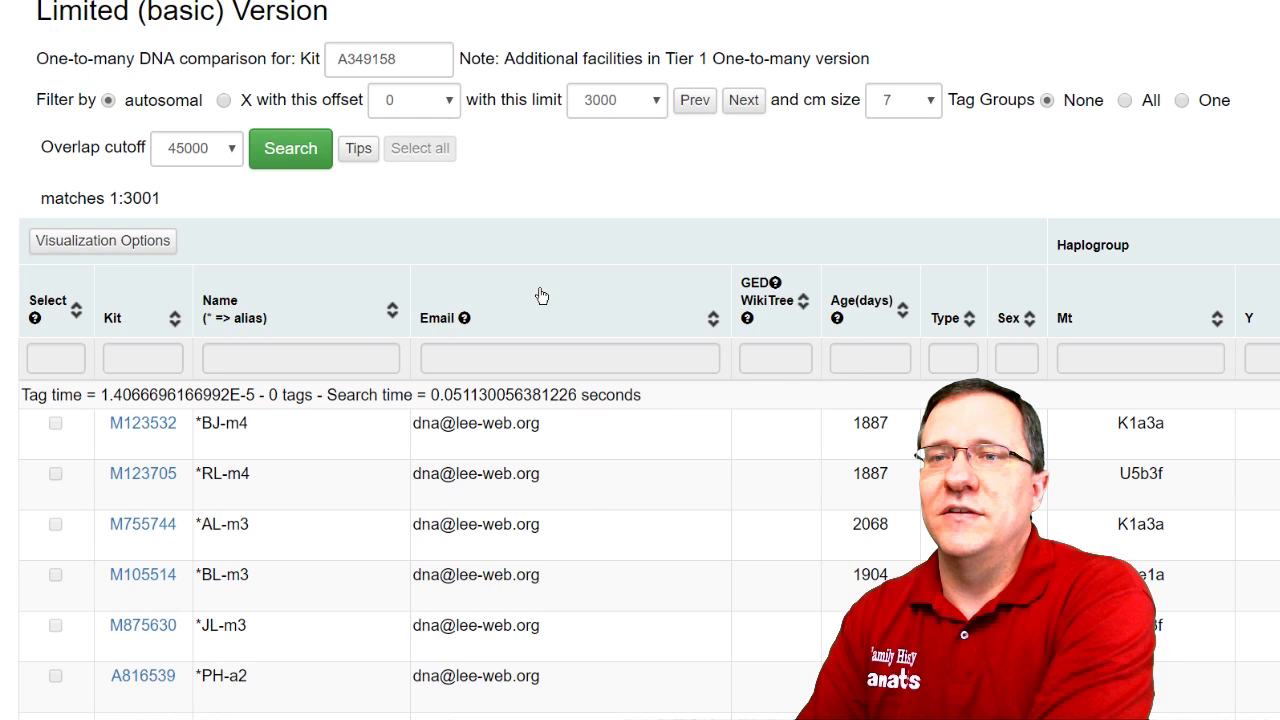
pyautogui.scroll(2, 540, 296)
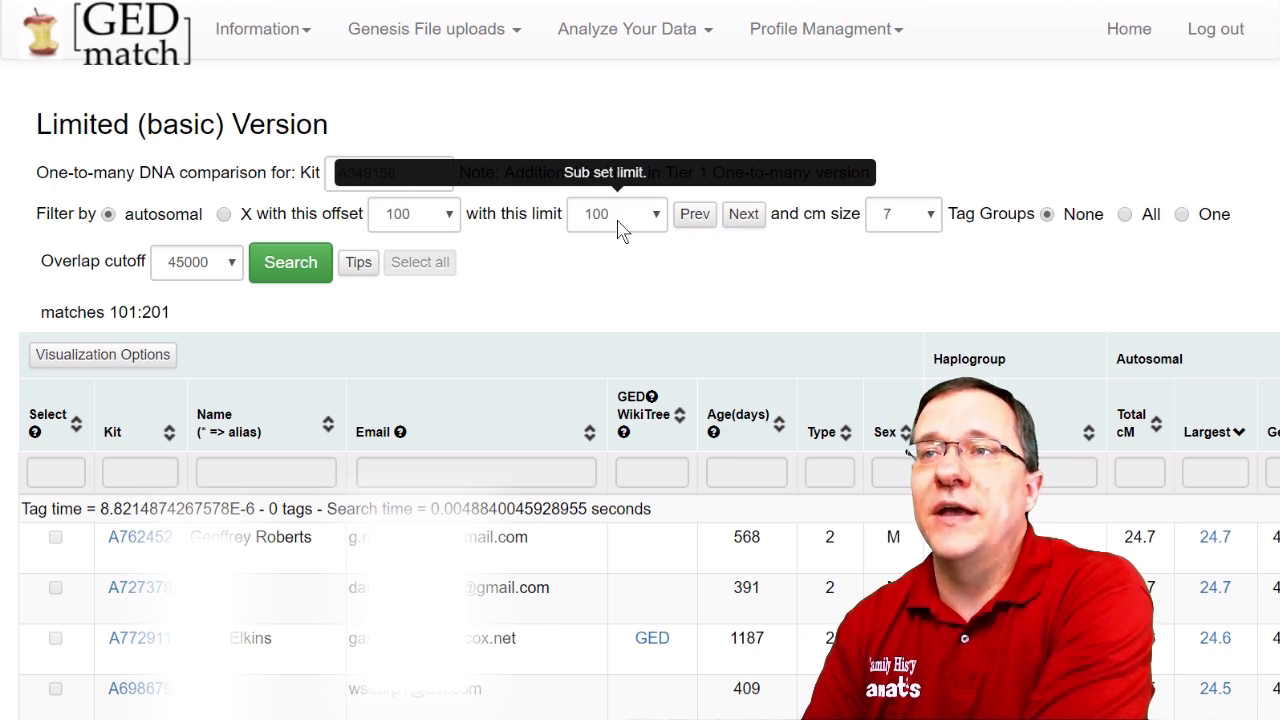
# Highlight the 101:201 range, open the offset choices, and dismiss the 'Request exceeds 3000' warning.
pyautogui.moveTo(172, 312); pyautogui.dragTo(108, 312)
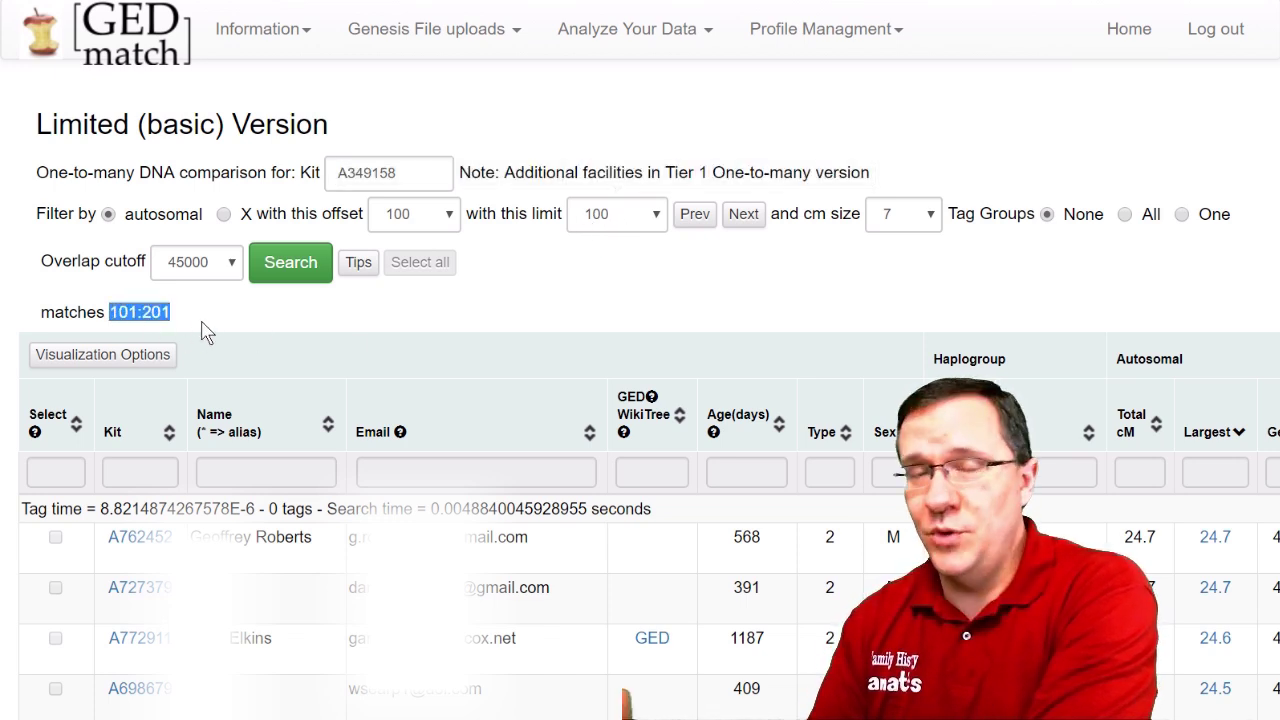
pyautogui.click(447, 216)
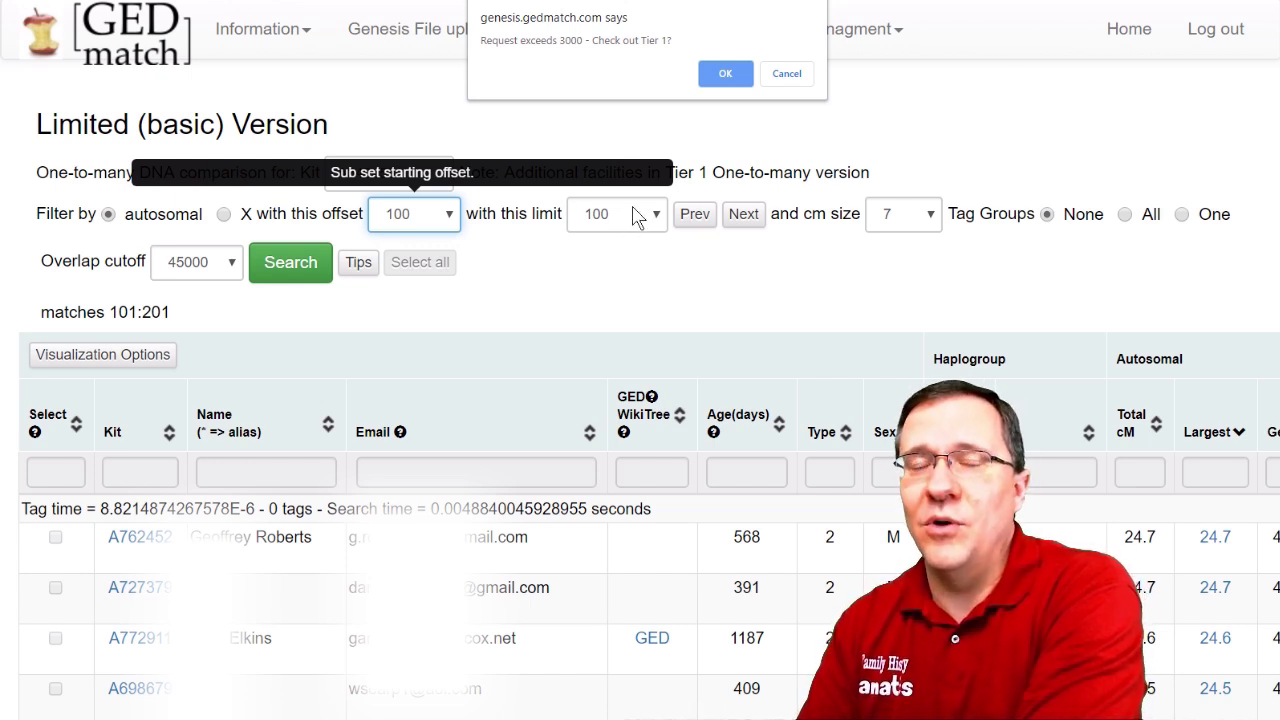
pyautogui.click(725, 73)
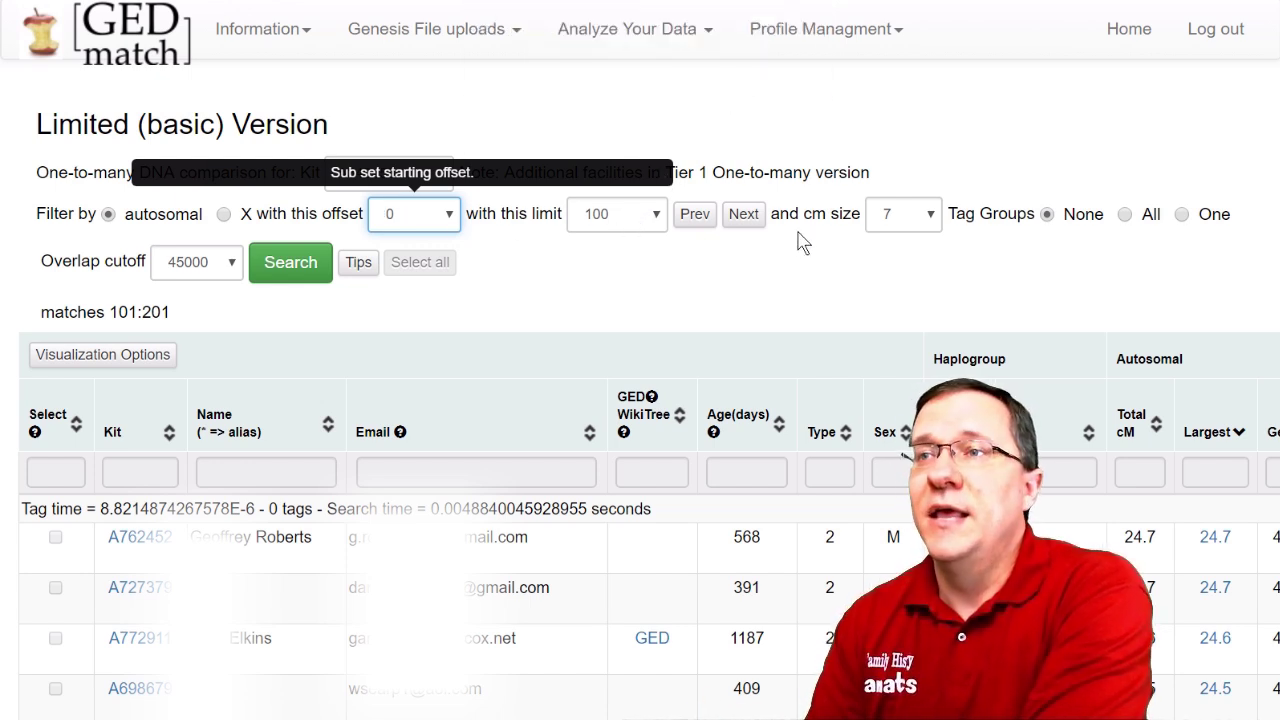
# Change the minimum cM size from 7 to 20.
pyautogui.click(930, 222)
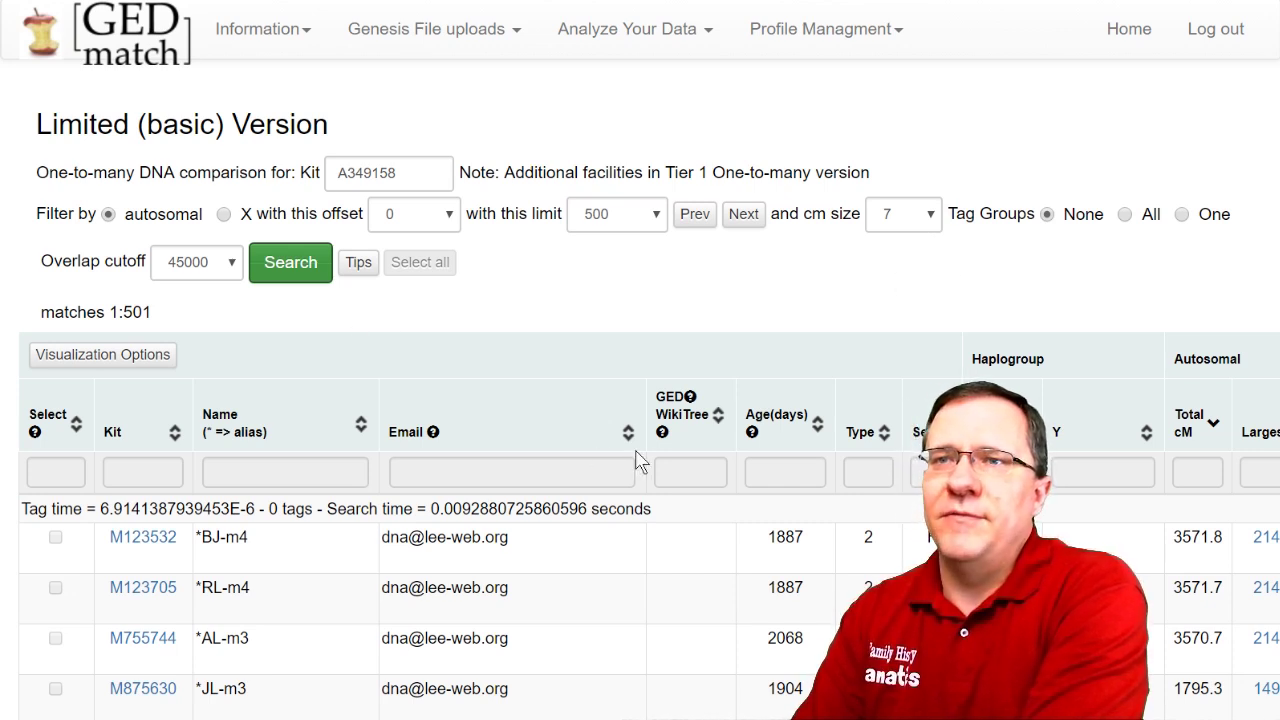
pyautogui.click(930, 222)
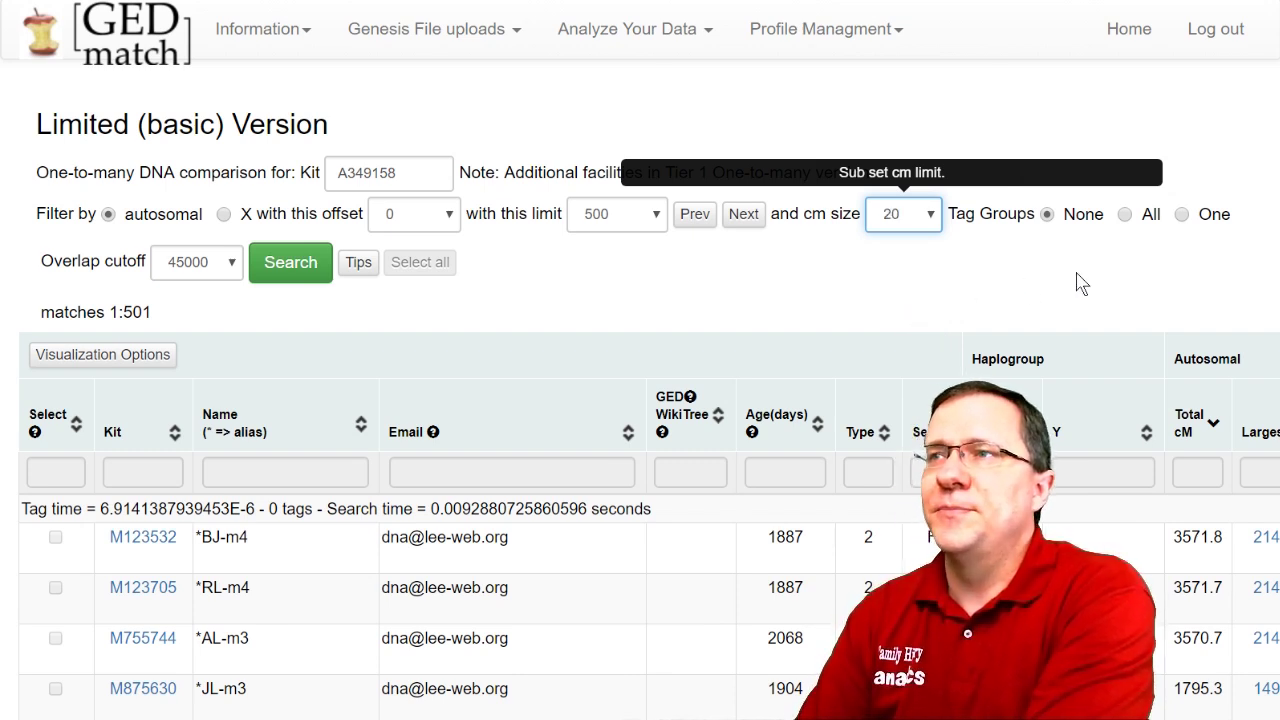
# Rerun the search at 20 cM and review the reduced 1:143 match list.
pyautogui.click(300, 277)
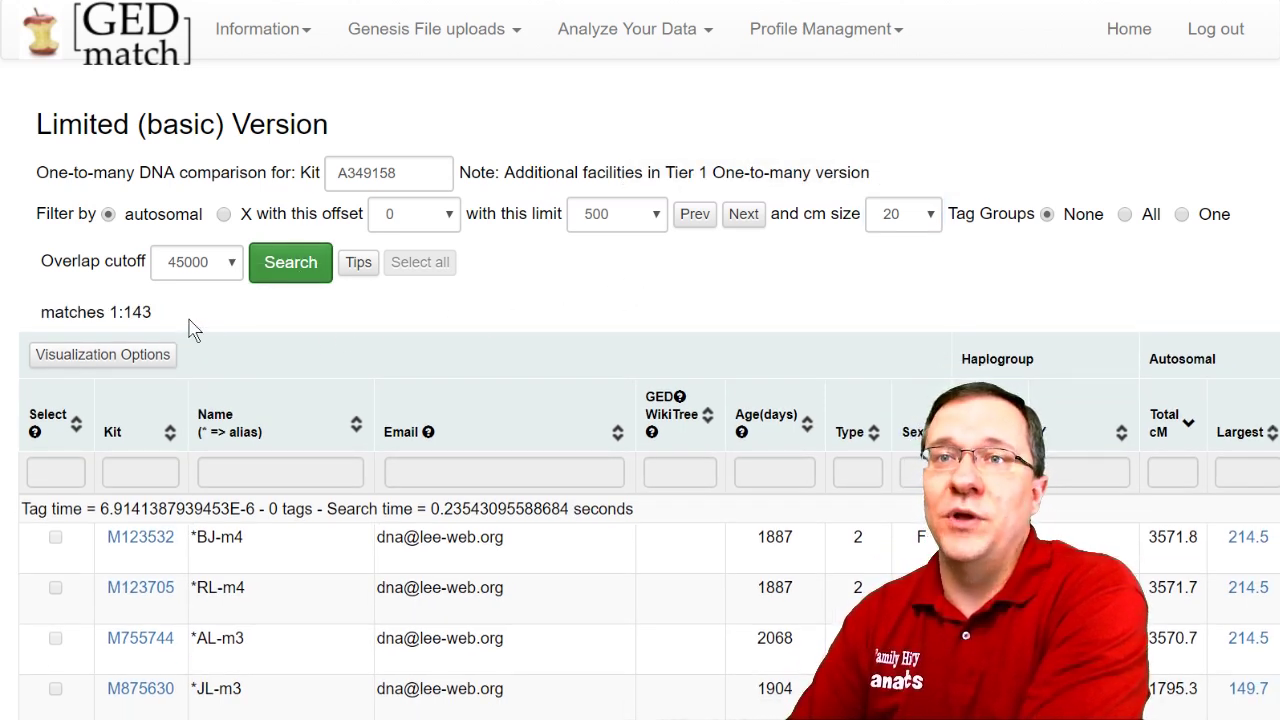
pyautogui.moveTo(107, 311); pyautogui.dragTo(168, 314)
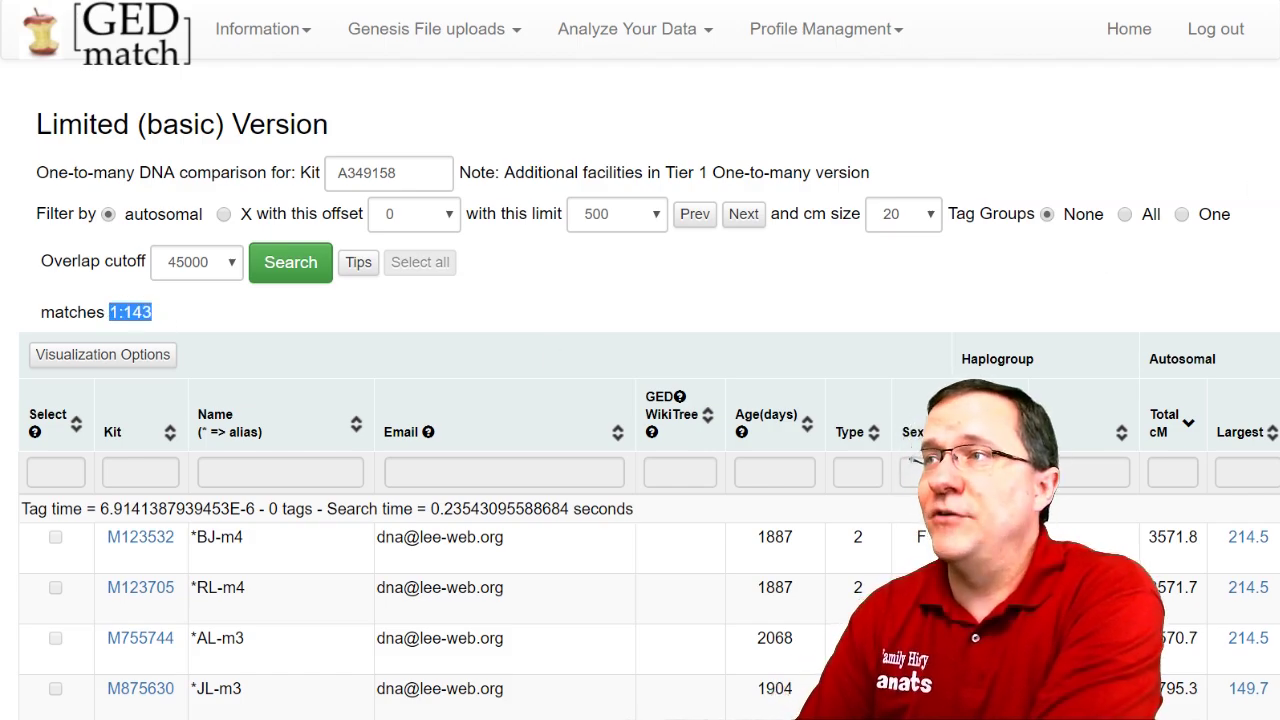
pyautogui.scroll(-20, 1262, 200)
pyautogui.scroll(-20, 1262, 238)
pyautogui.scroll(1, 1188, 592)
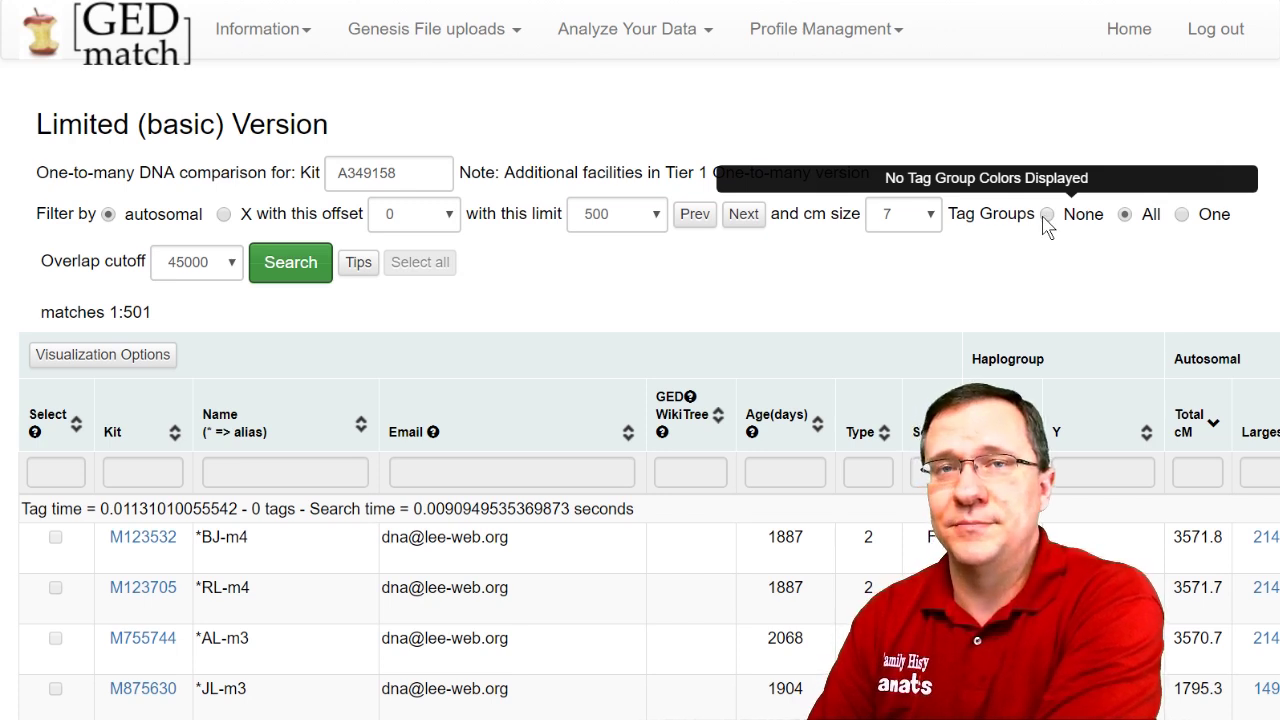
# Raise the overlap cutoff to 90000 and rerun the search.
pyautogui.click(233, 272)
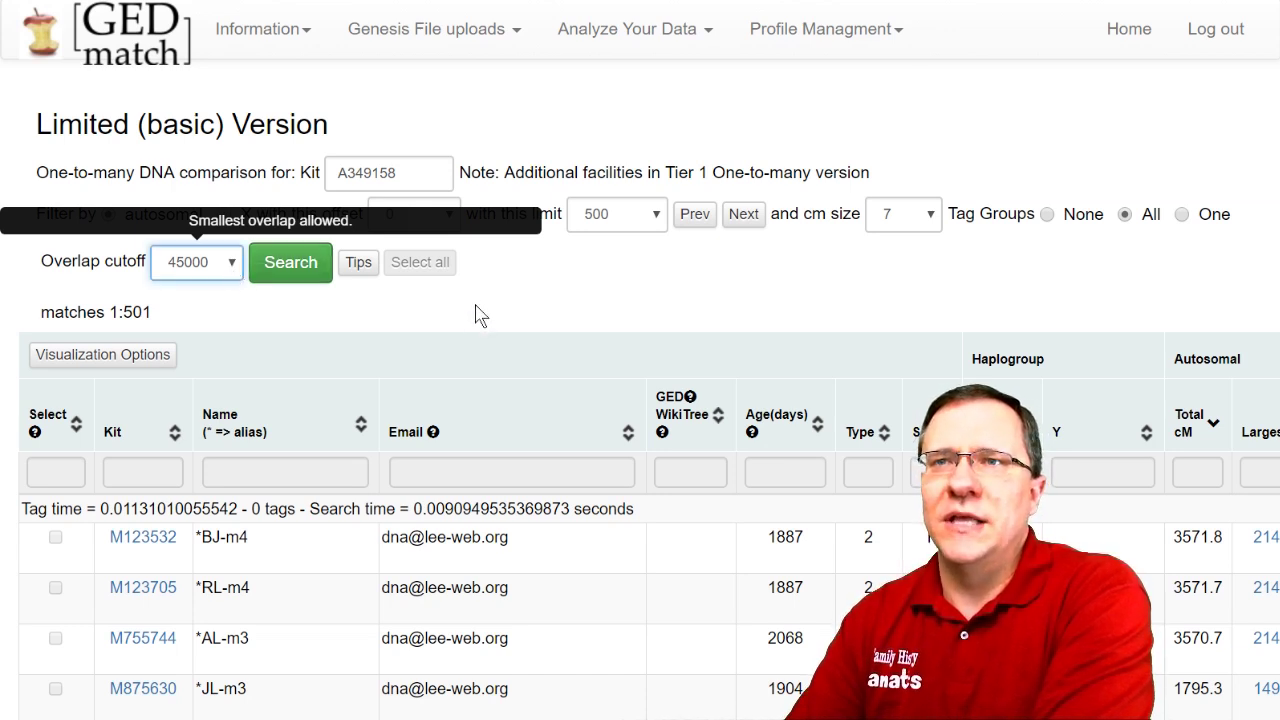
pyautogui.click(477, 310)
pyautogui.click(228, 273)
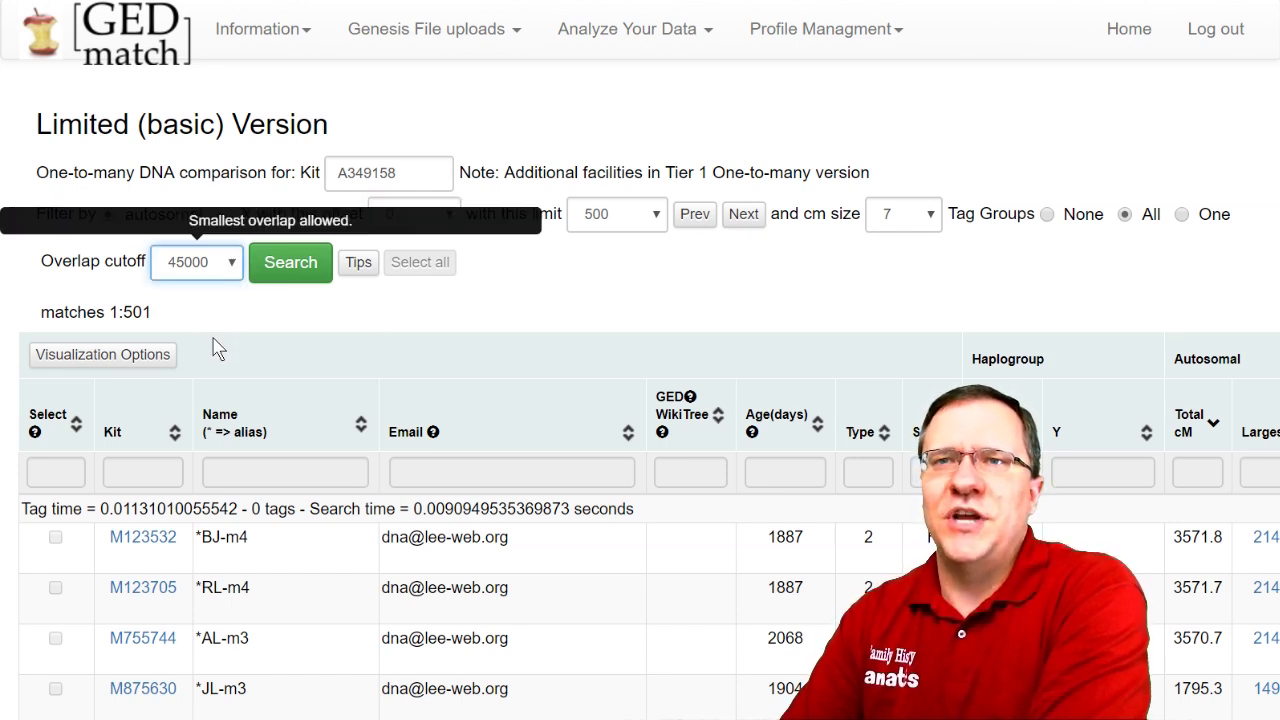
pyautogui.click(292, 268)
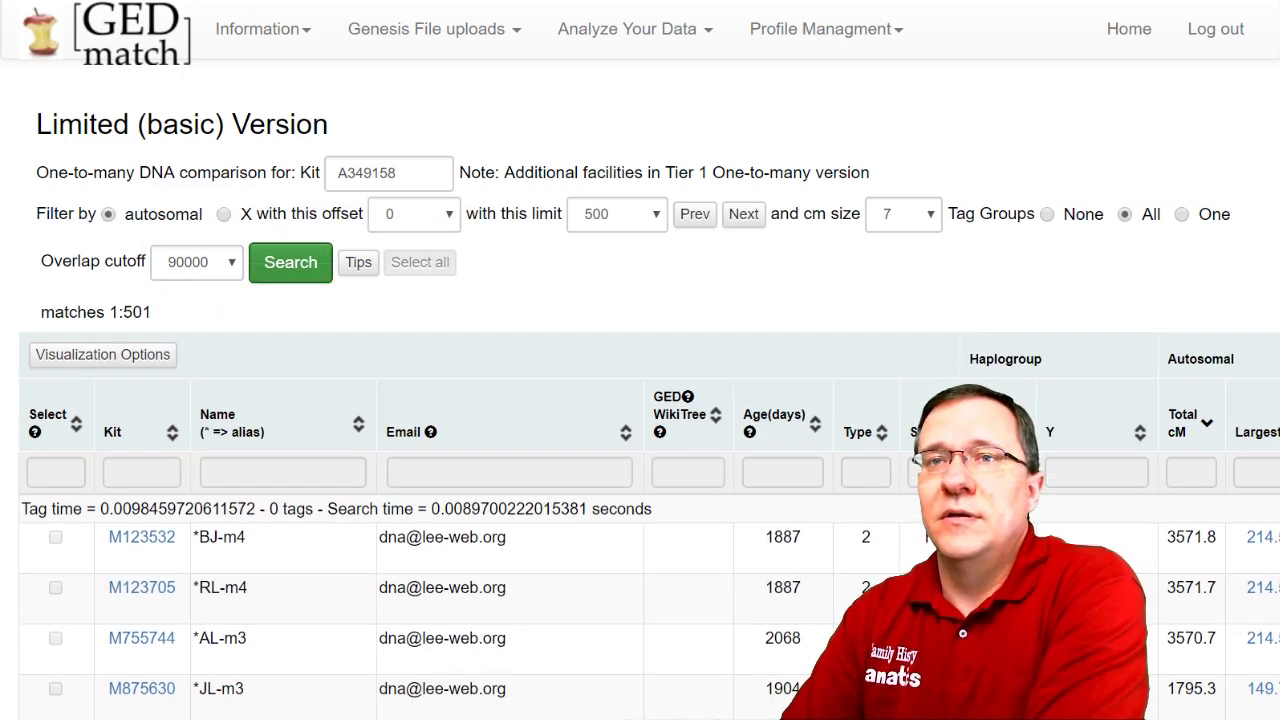
pyautogui.scroll(-7, 640, 450)
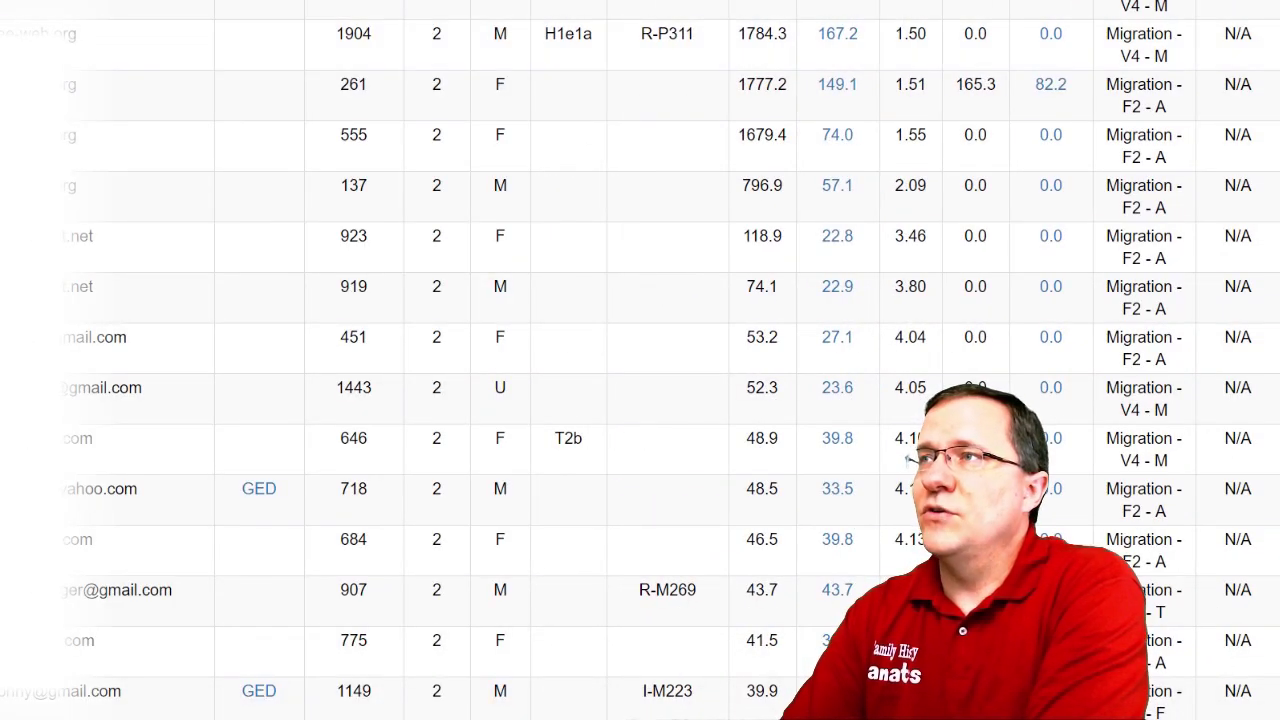
pyautogui.scroll(-9, 640, 360)
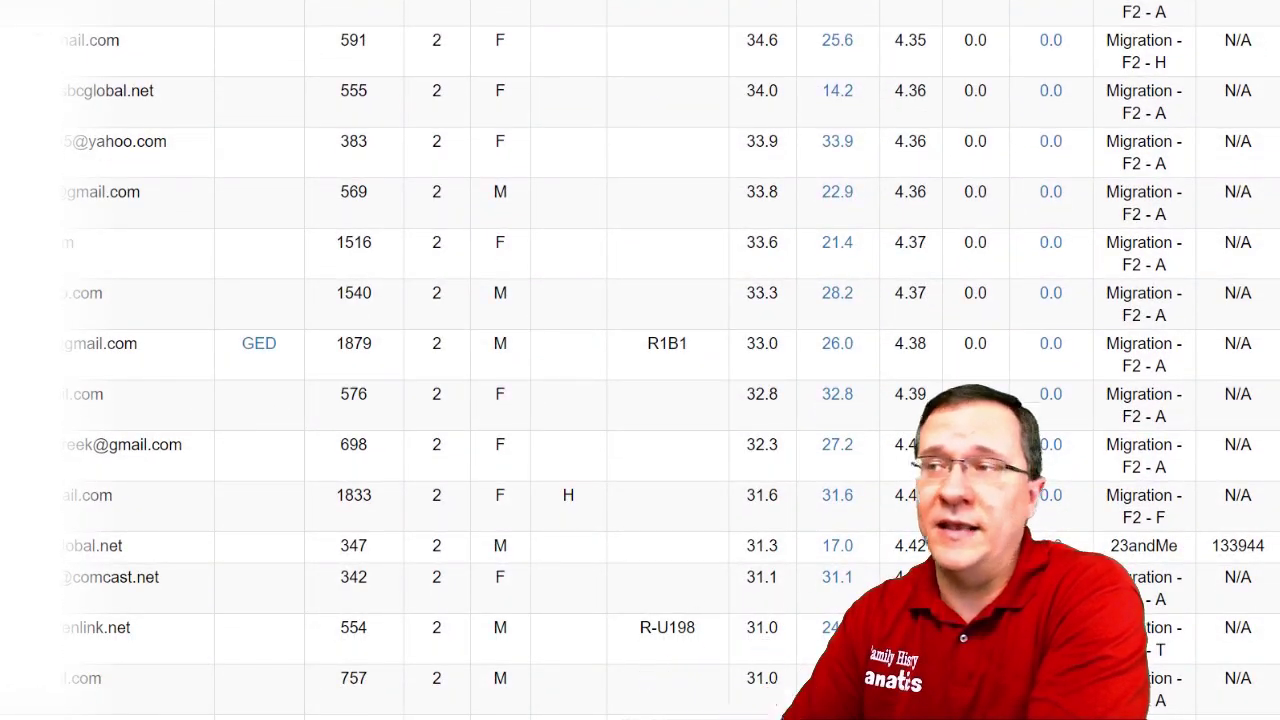
pyautogui.scroll(-3, 640, 360)
pyautogui.scroll(-1, 1222, 230)
pyautogui.doubleClick(1218, 234)
pyautogui.scroll(-15, 640, 360)
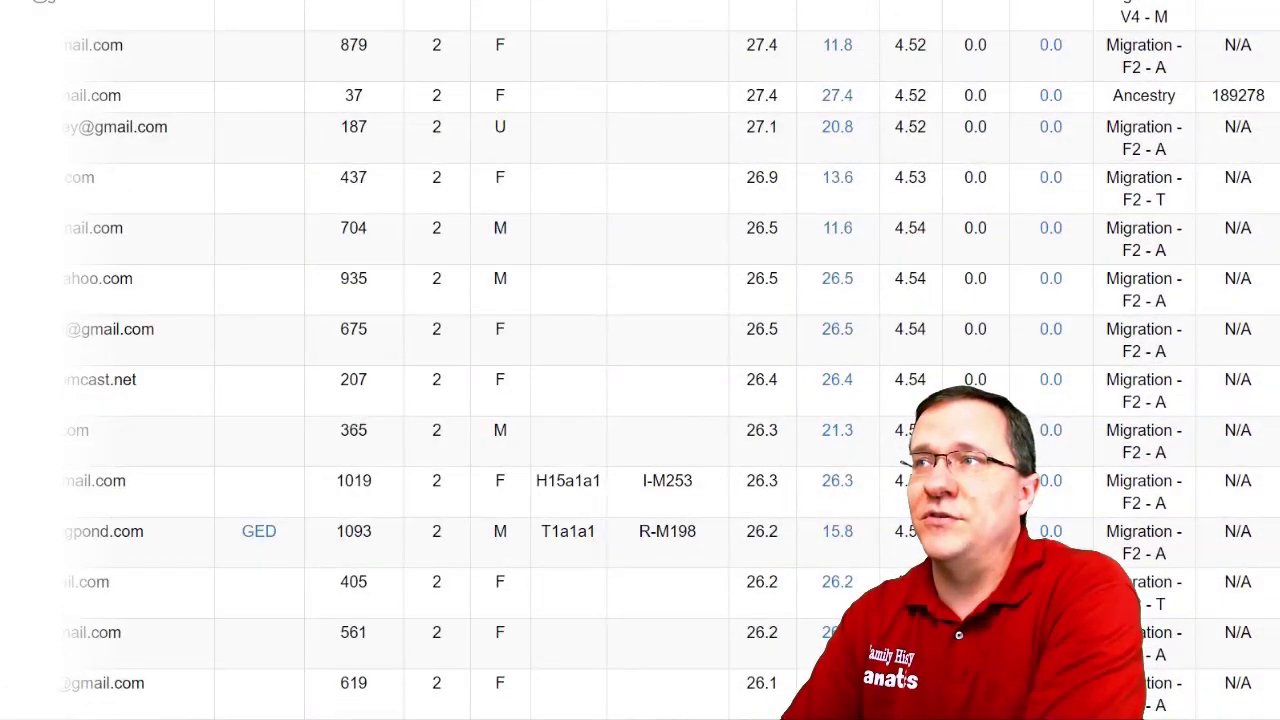
pyautogui.scroll(-16, 640, 360)
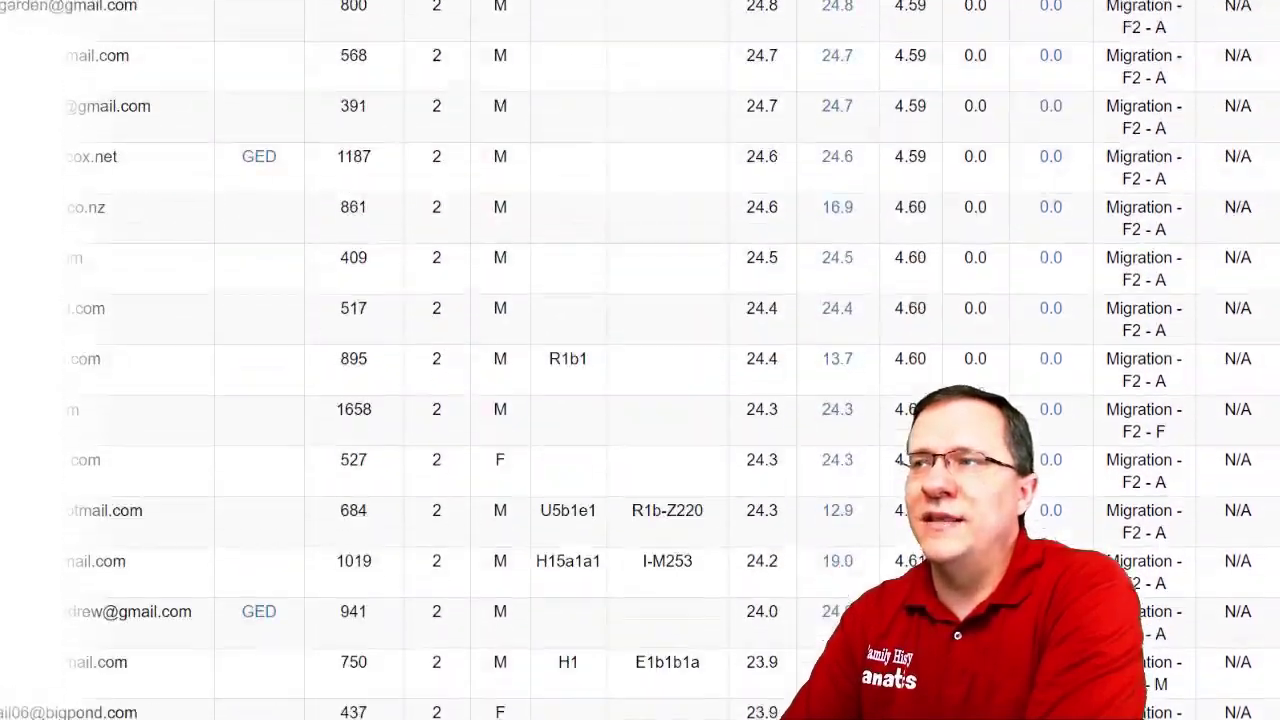